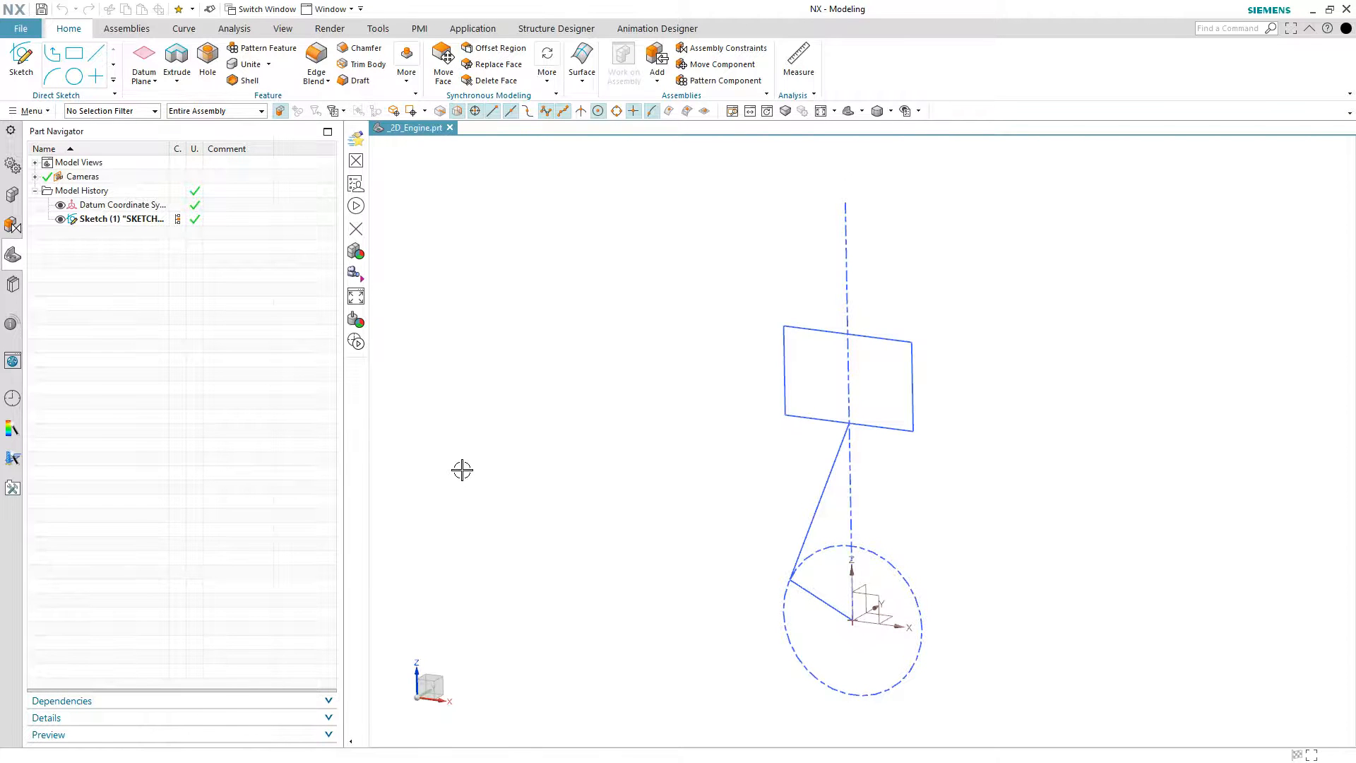
# Step: In Animation Designer, with the Animation Navigator shown, create a single rigid group from the four lines of the piston rectangle
pyautogui.click(619, 32)
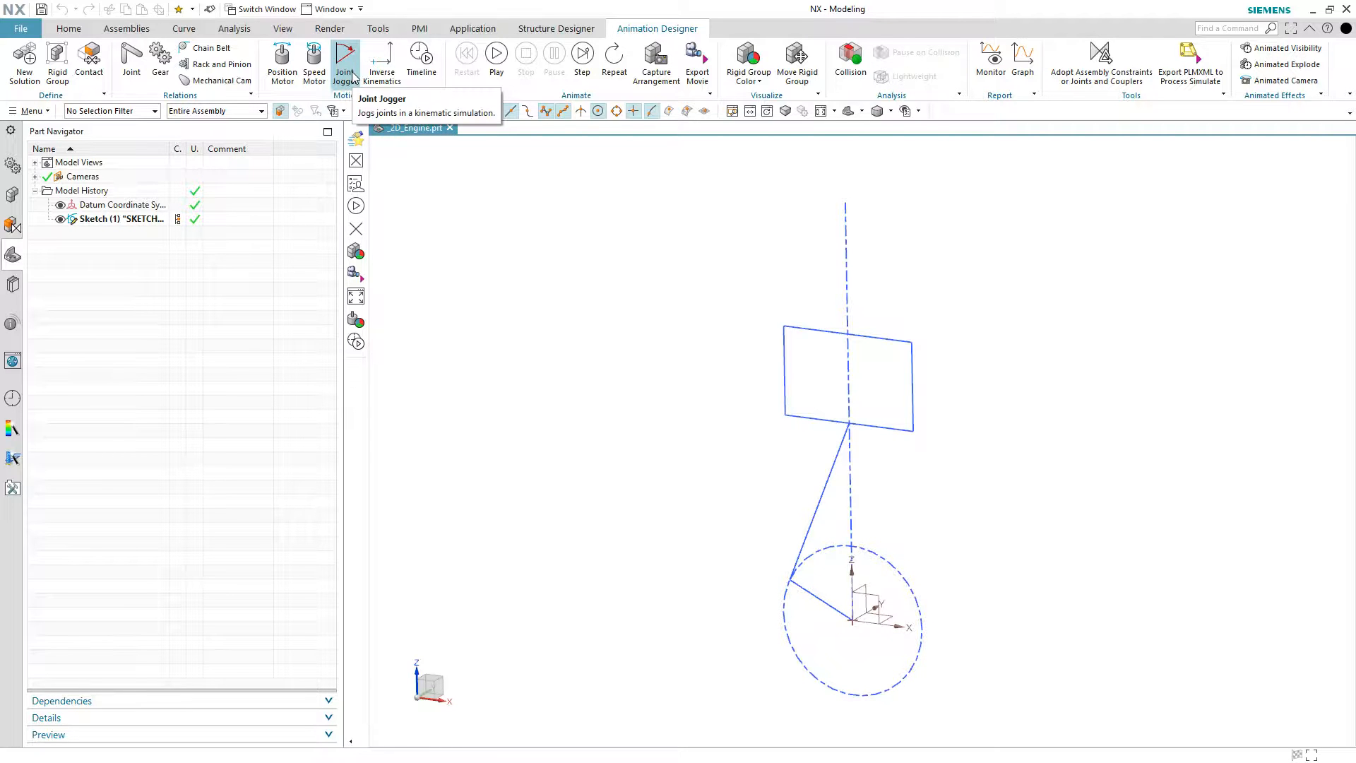
pyautogui.click(12, 167)
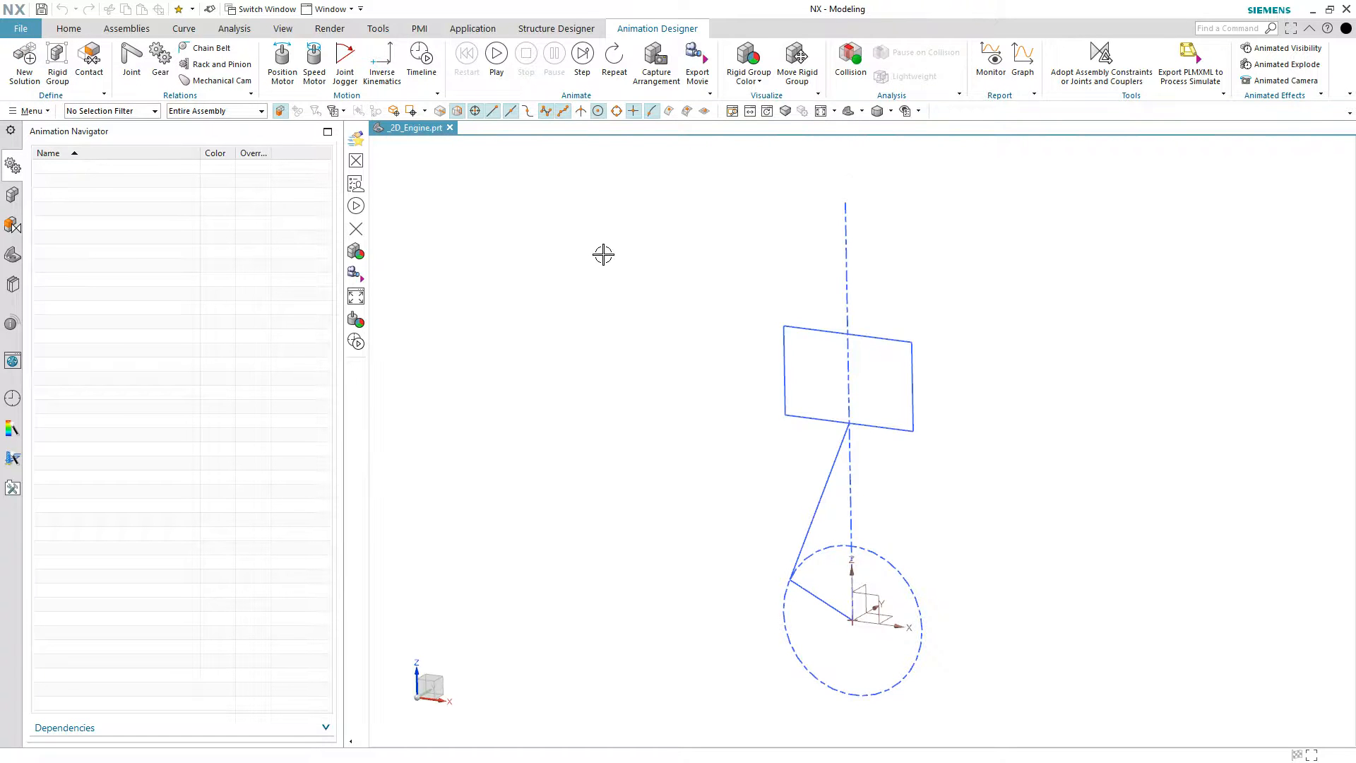
pyautogui.click(57, 60)
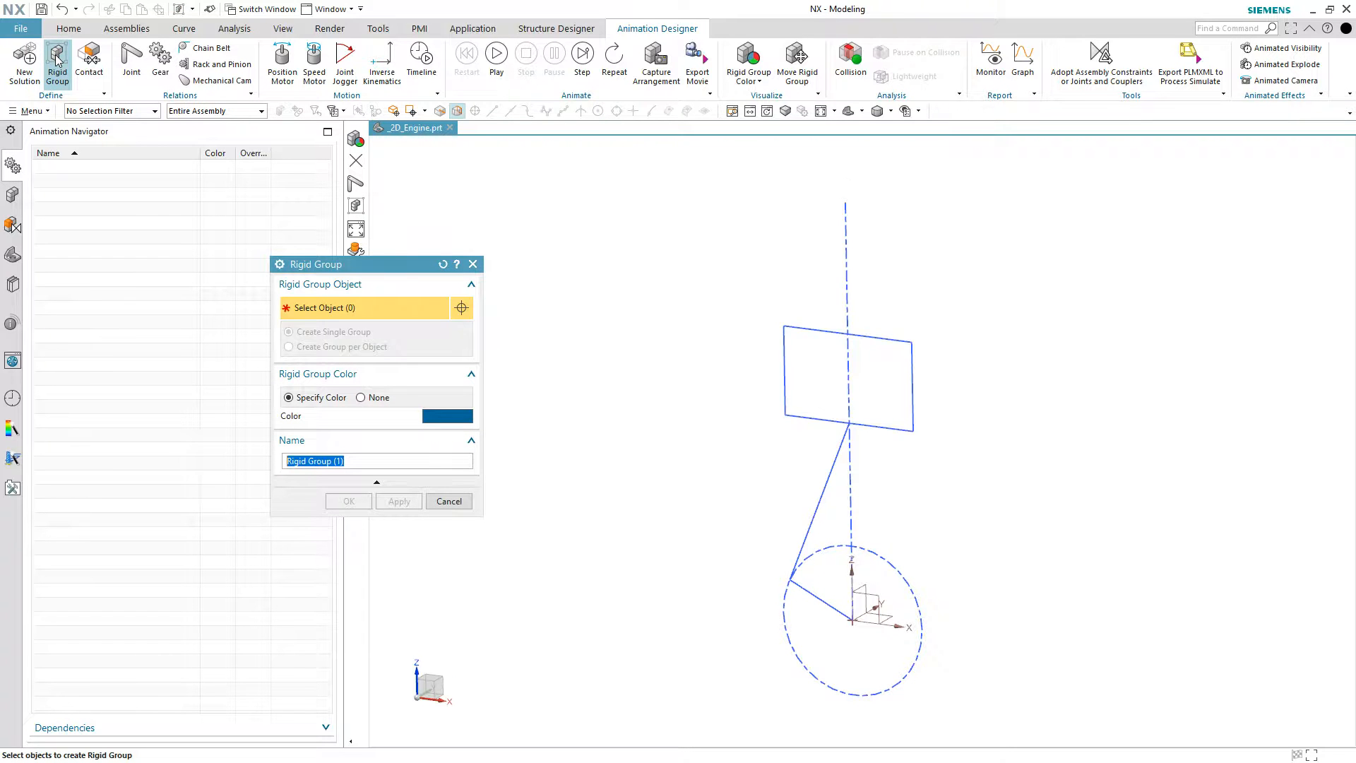
pyautogui.click(786, 382)
pyautogui.click(811, 330)
pyautogui.click(911, 363)
pyautogui.click(893, 428)
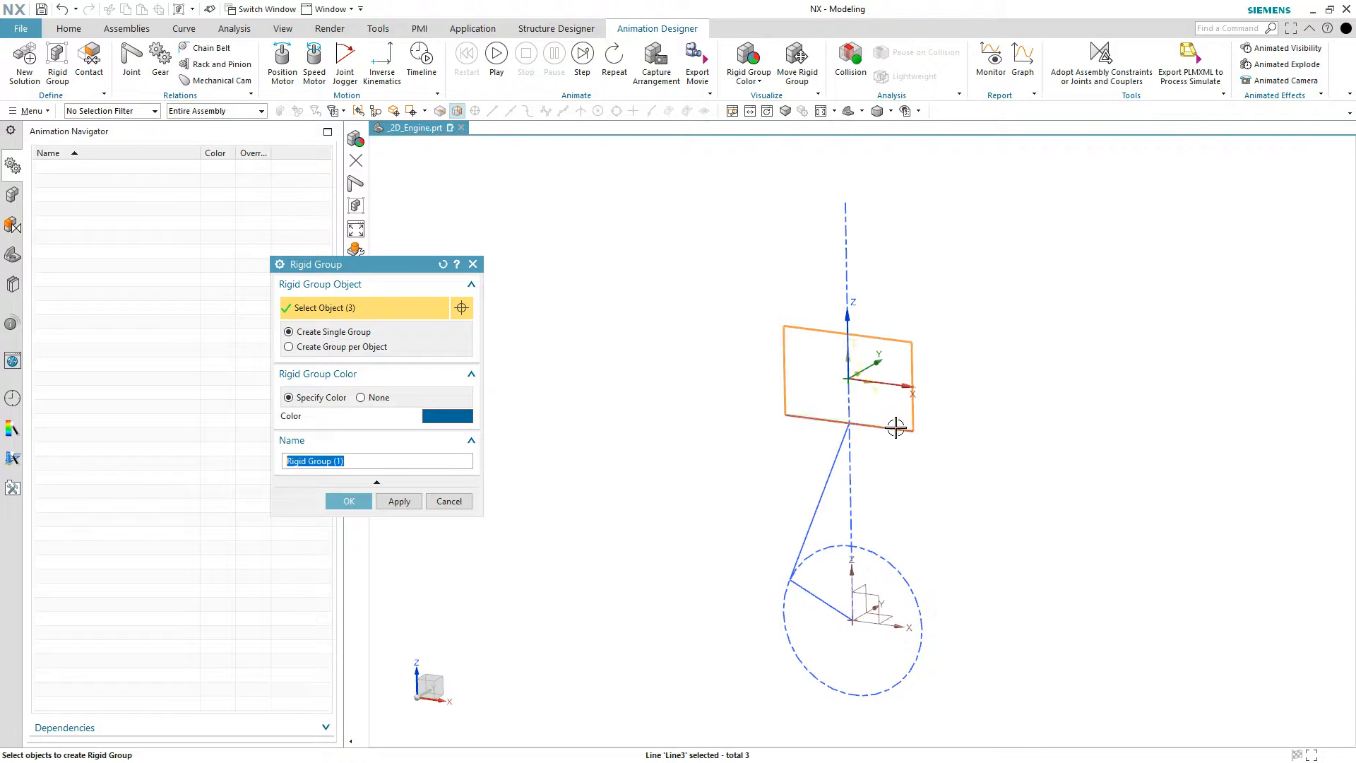
pyautogui.click(399, 500)
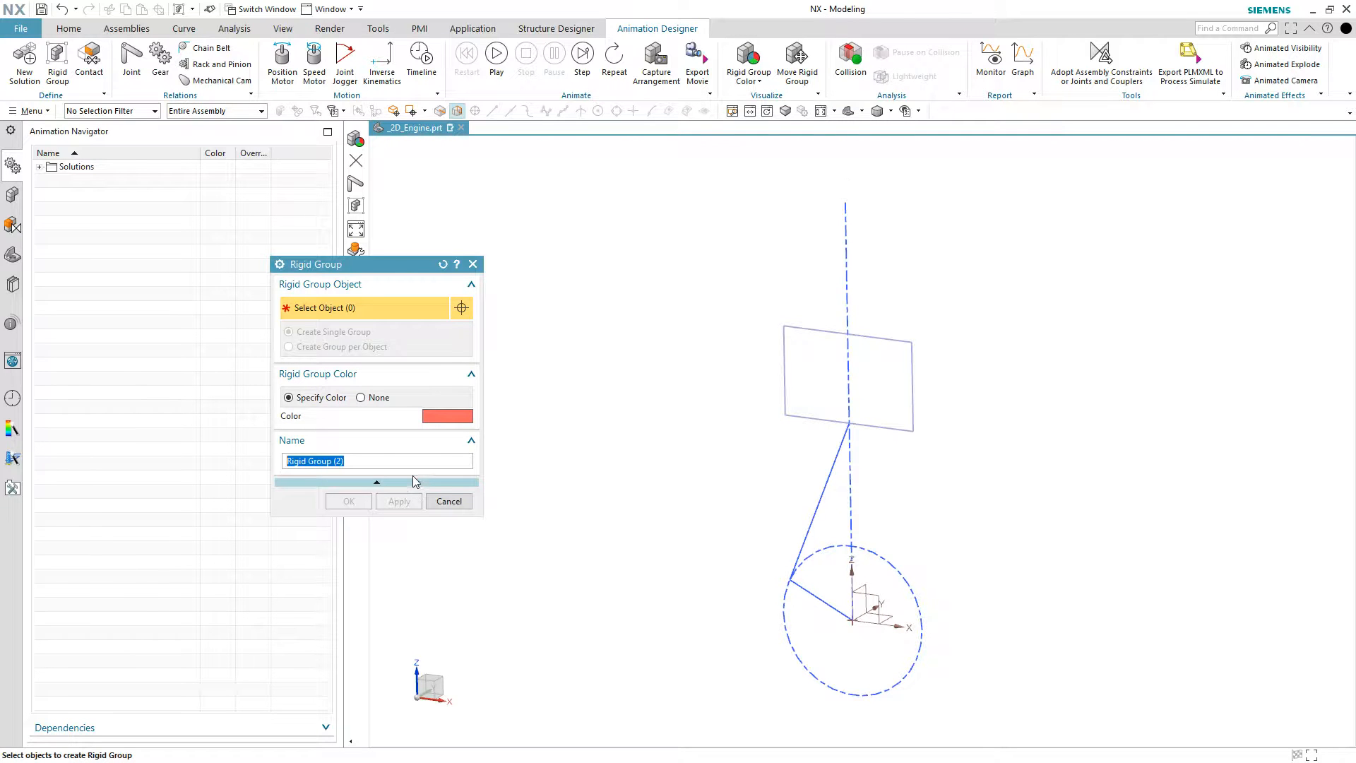
# Step: Create two separate rigid groups, one from the slanted connecting-rod line and one from the short crank line
pyautogui.click(821, 479)
pyautogui.click(400, 501)
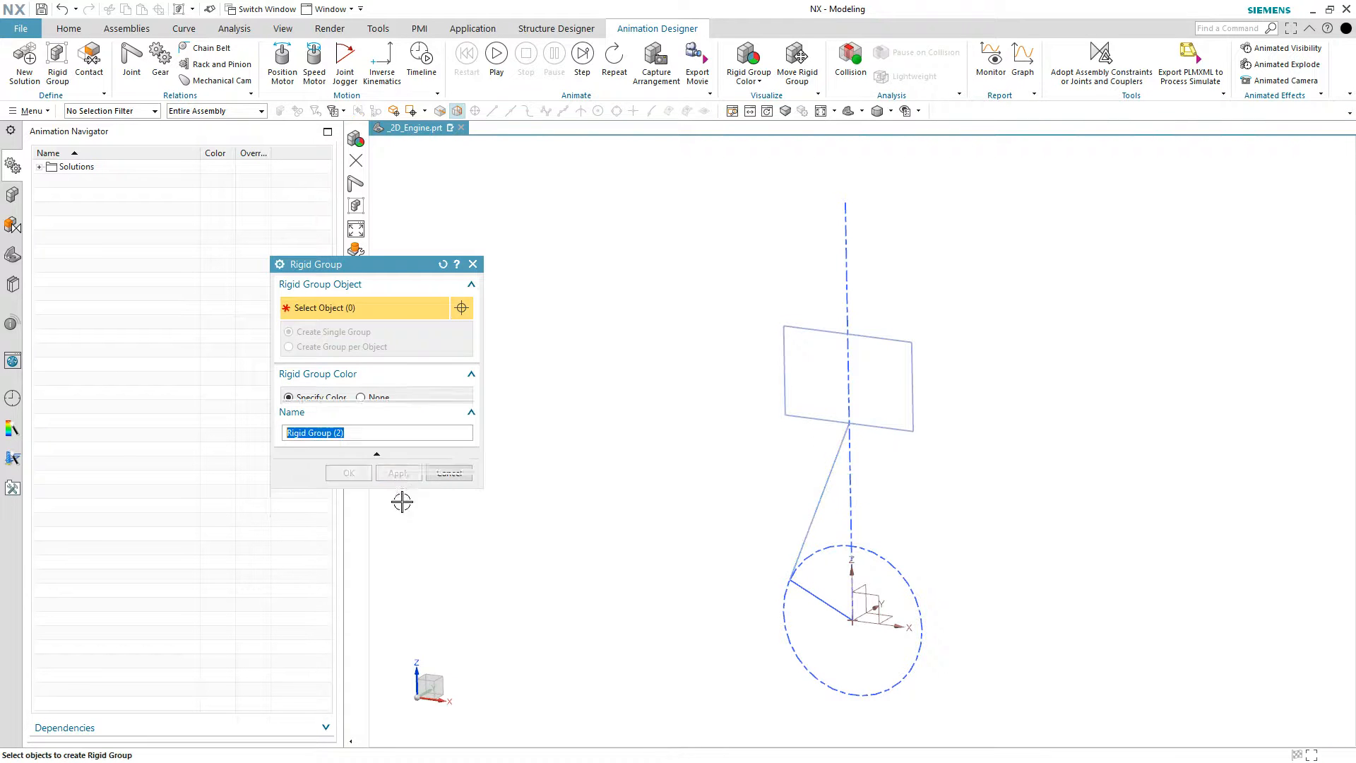
pyautogui.click(812, 586)
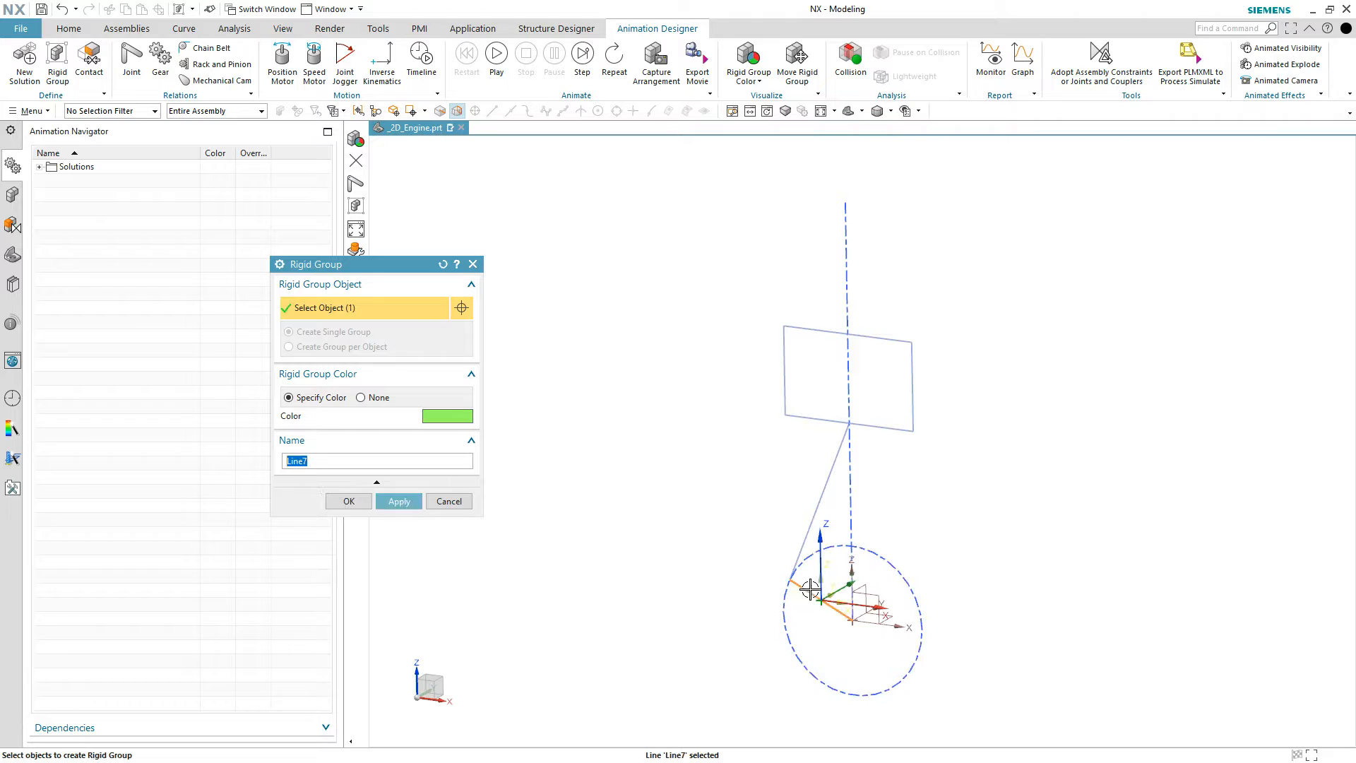
pyautogui.click(407, 502)
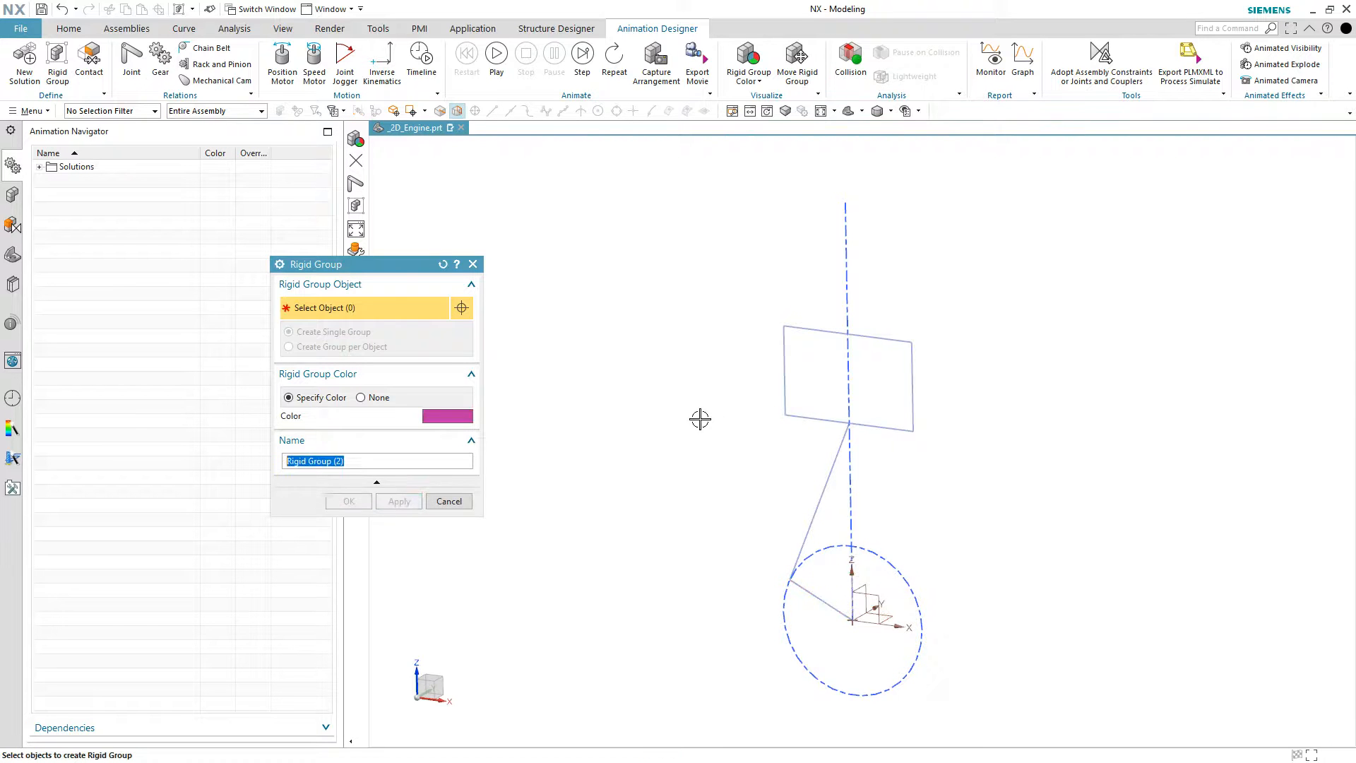
# Step: Create a single rigid group from the dashed vertical centerline and the dashed crank circle
pyautogui.click(847, 290)
pyautogui.click(876, 552)
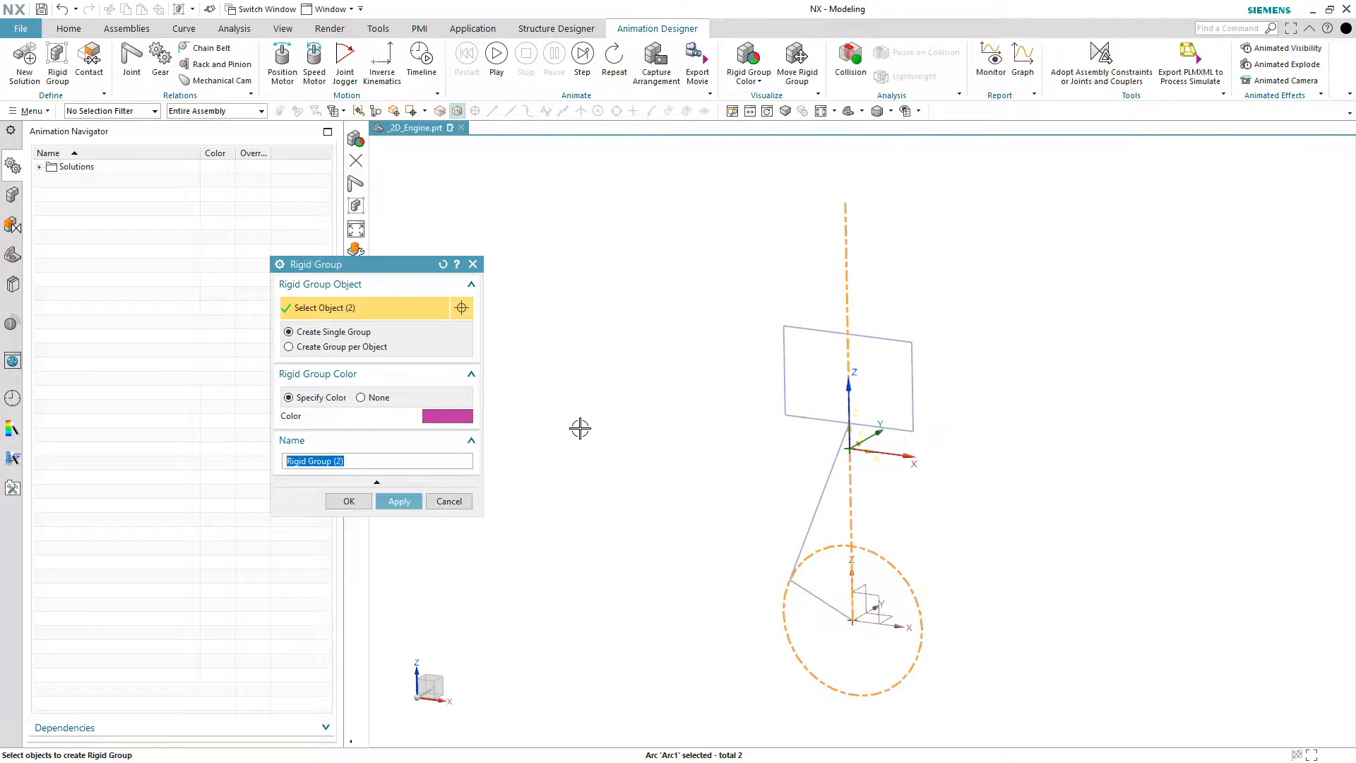
pyautogui.click(349, 501)
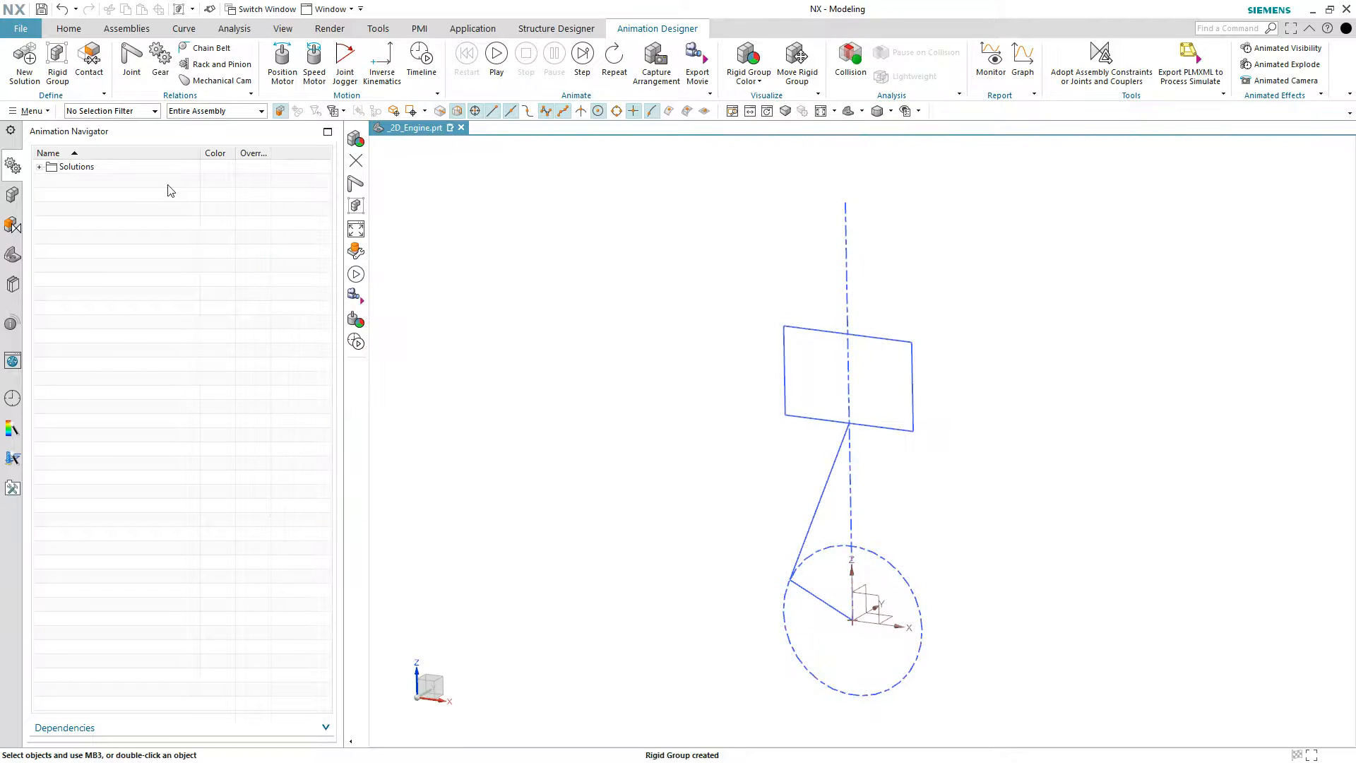
# Step: Examine the rigid groups listed under Solution1 and the definition of the connecting-rod group
pyautogui.click(39, 166)
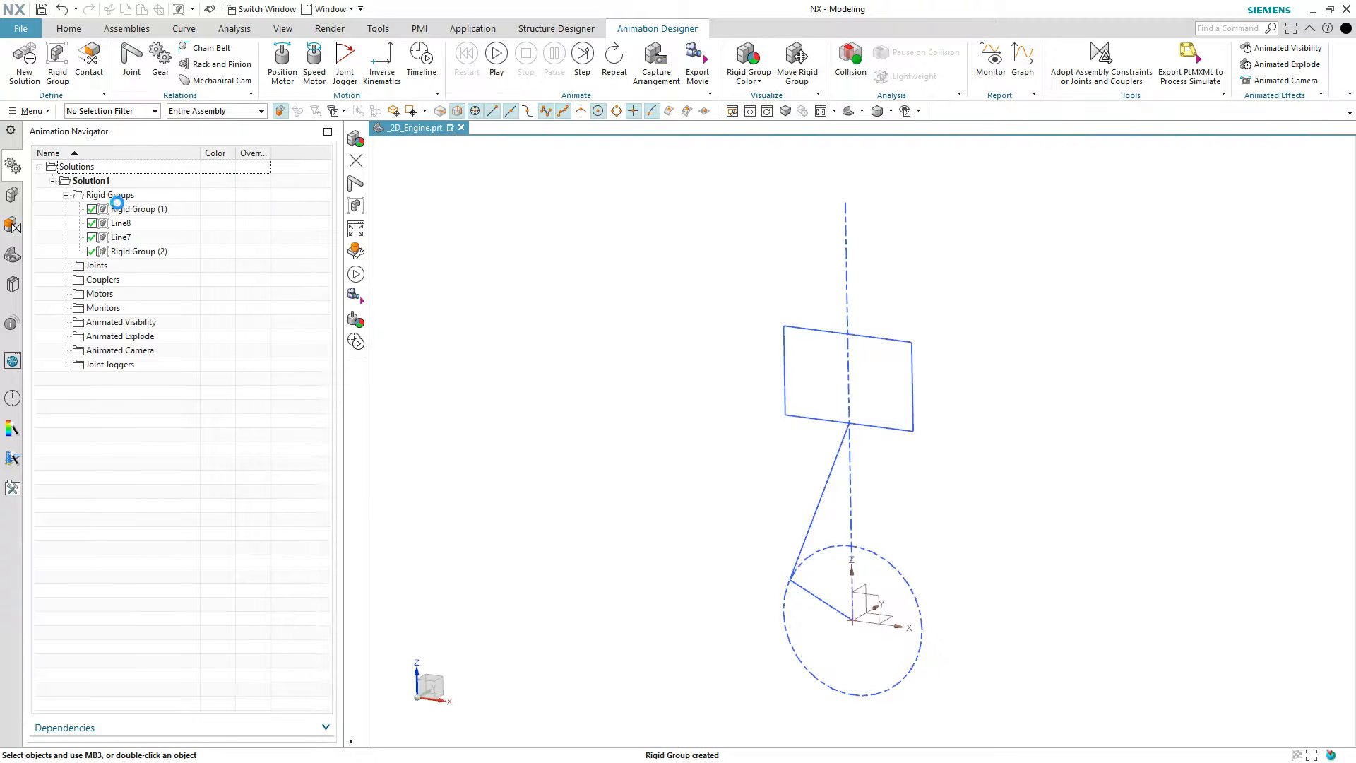
pyautogui.click(118, 208)
pyautogui.click(126, 224)
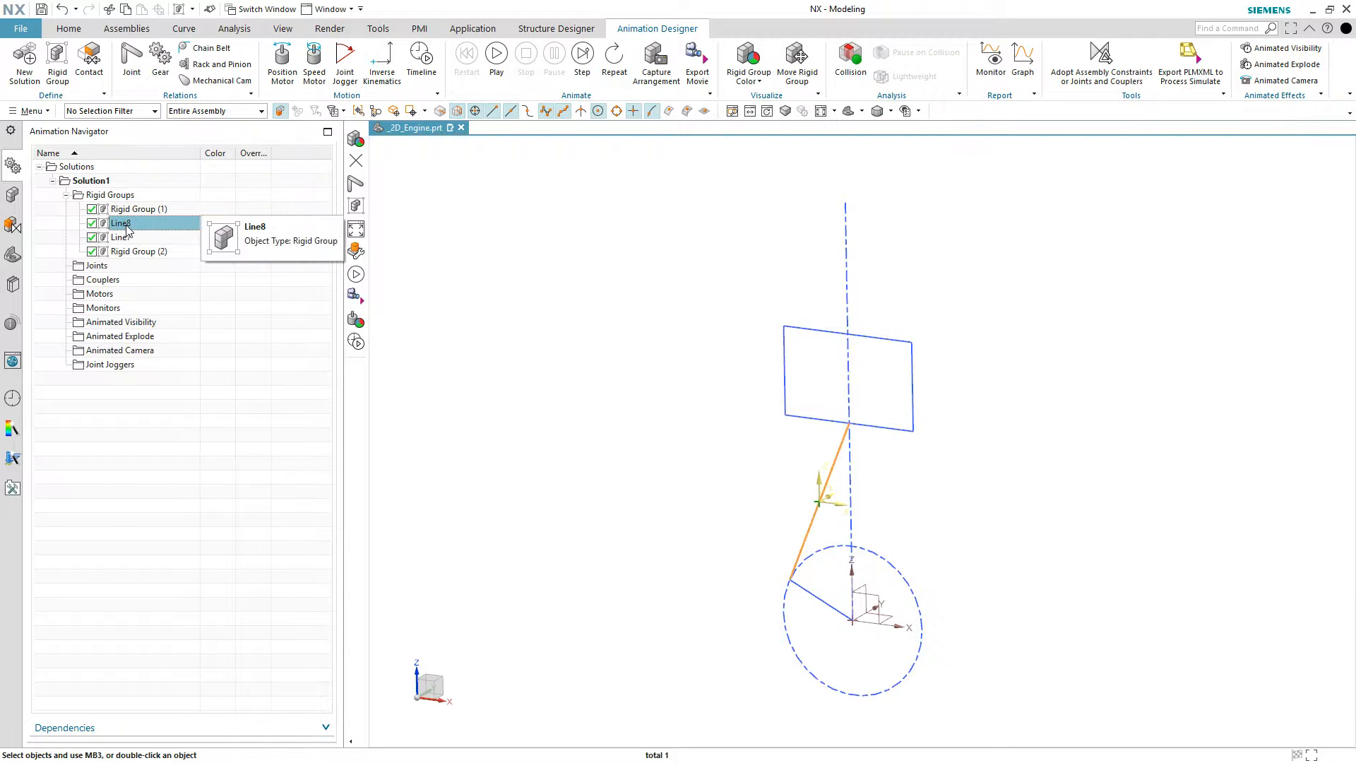
pyautogui.doubleClick(121, 223)
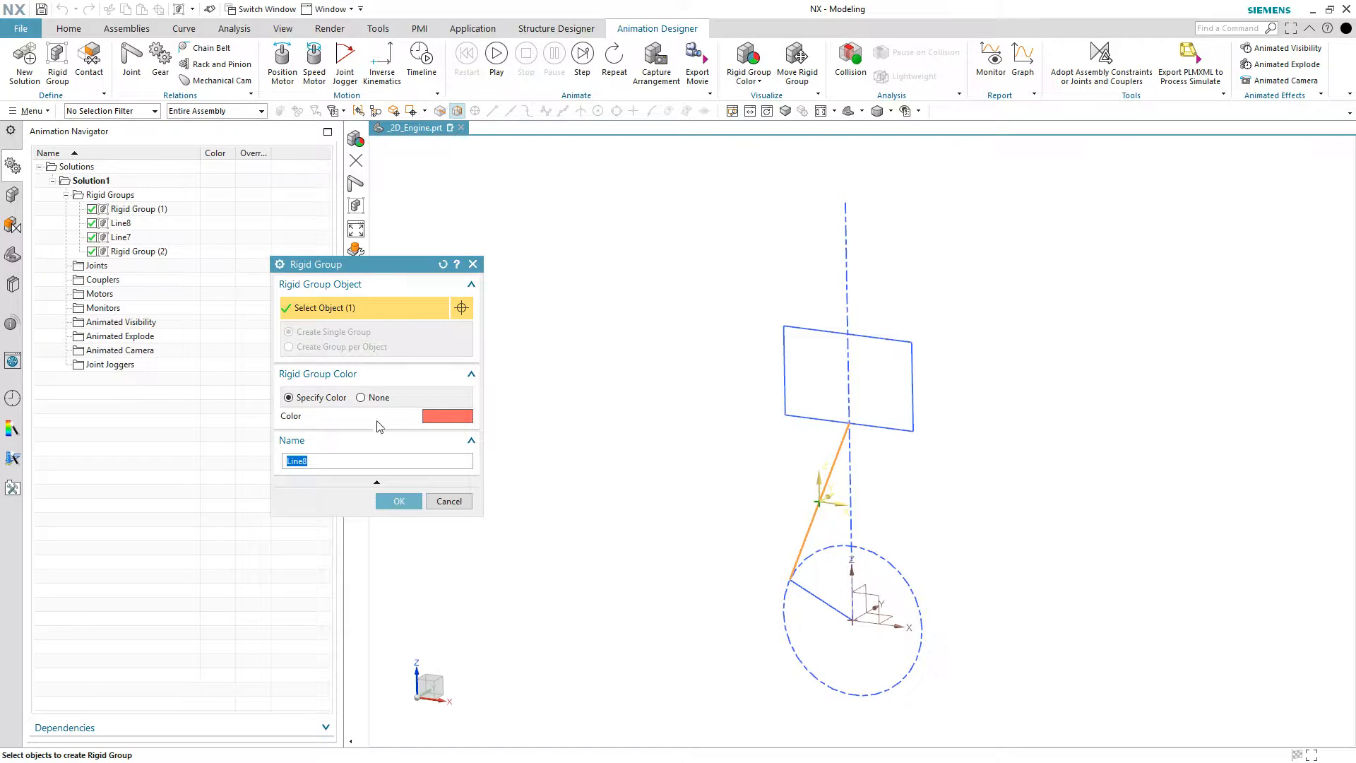
pyautogui.click(448, 502)
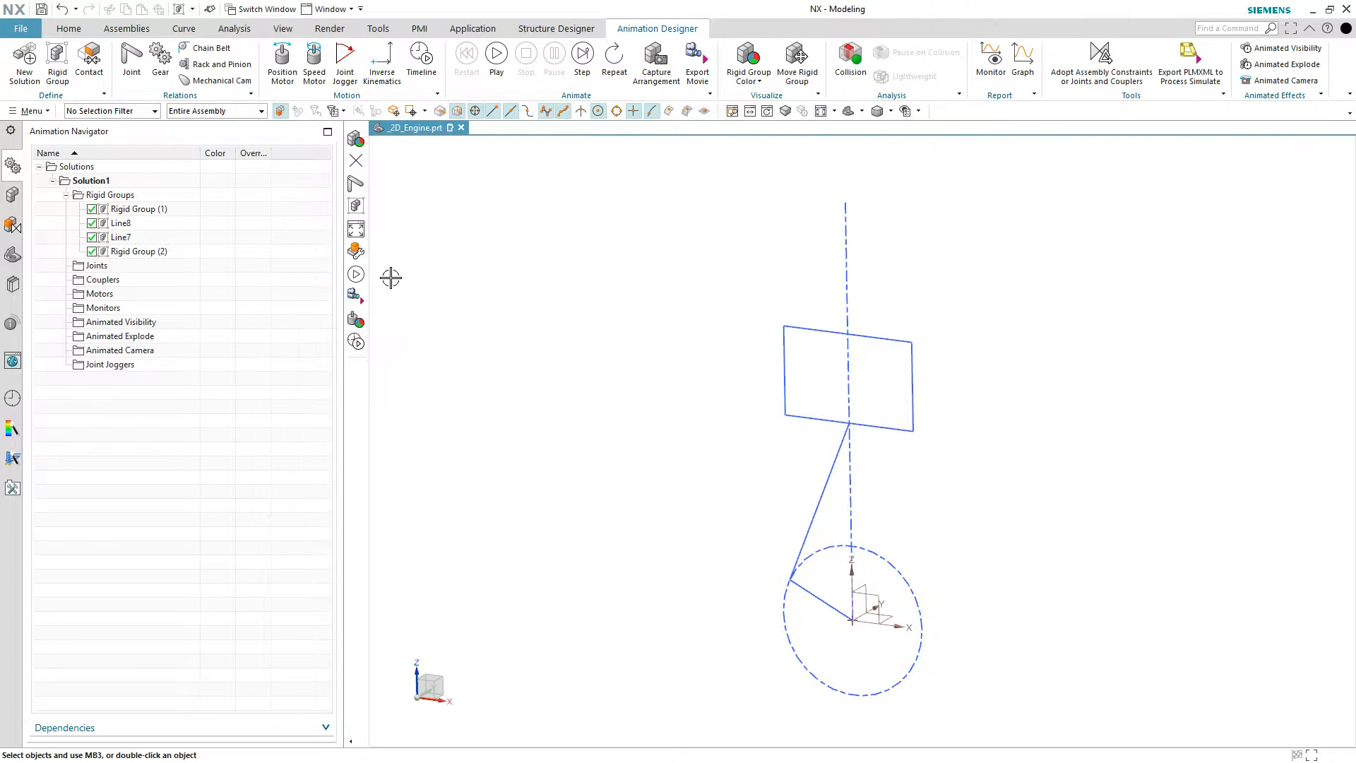
# Step: Display the rigid groups in their assigned colors
pyautogui.click(746, 63)
pyautogui.moveTo(478, 285); pyautogui.dragTo(463, 254, button='middle')
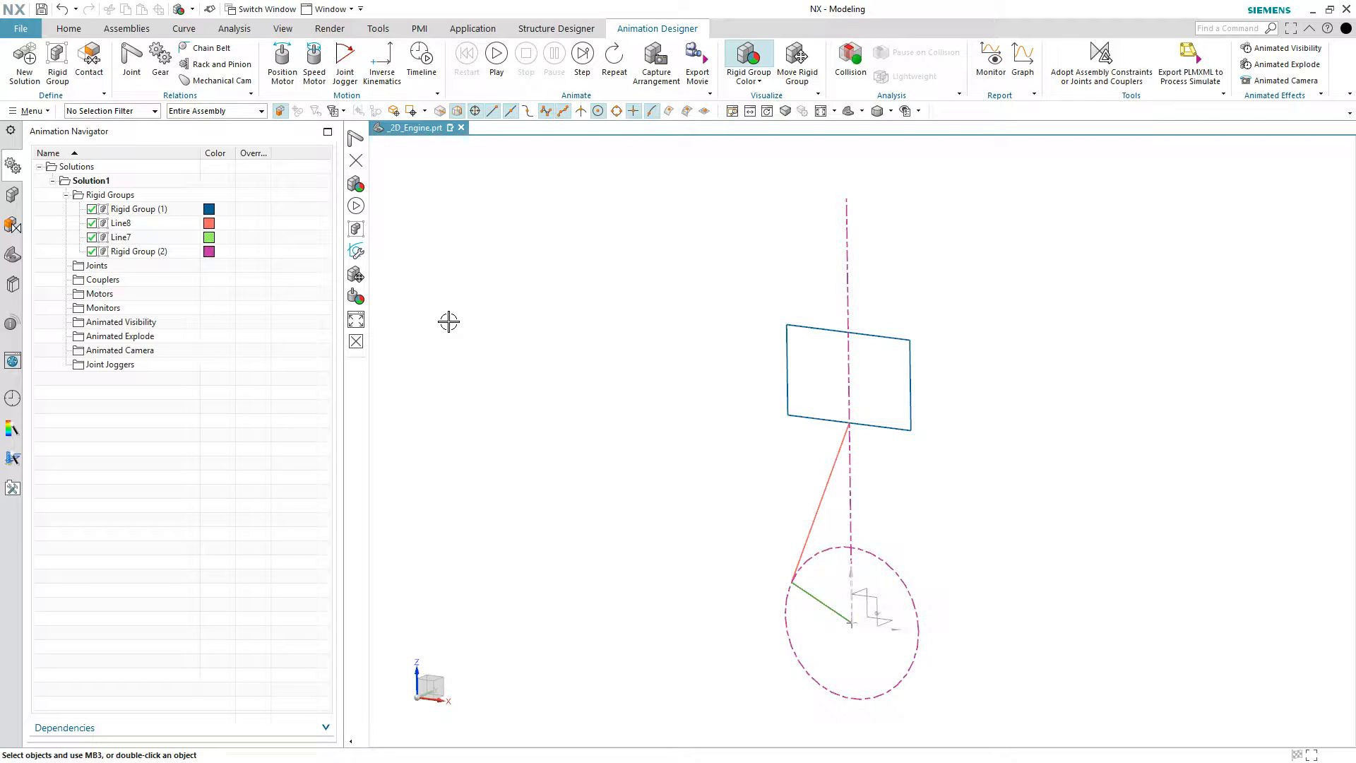
pyautogui.click(597, 113)
# Step: Create a fixed joint on the rigid group containing the dashed centerline and circle
pyautogui.click(128, 59)
pyautogui.click(404, 292)
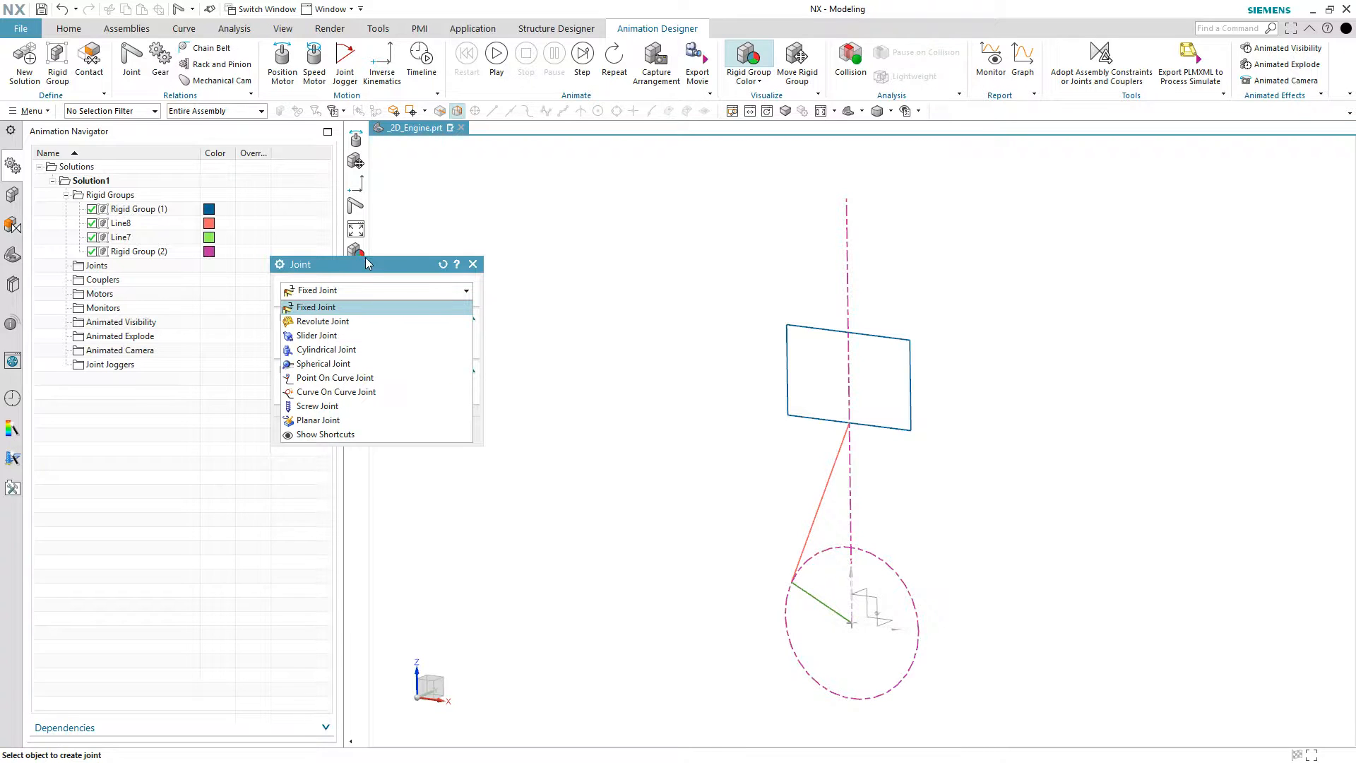
pyautogui.click(316, 306)
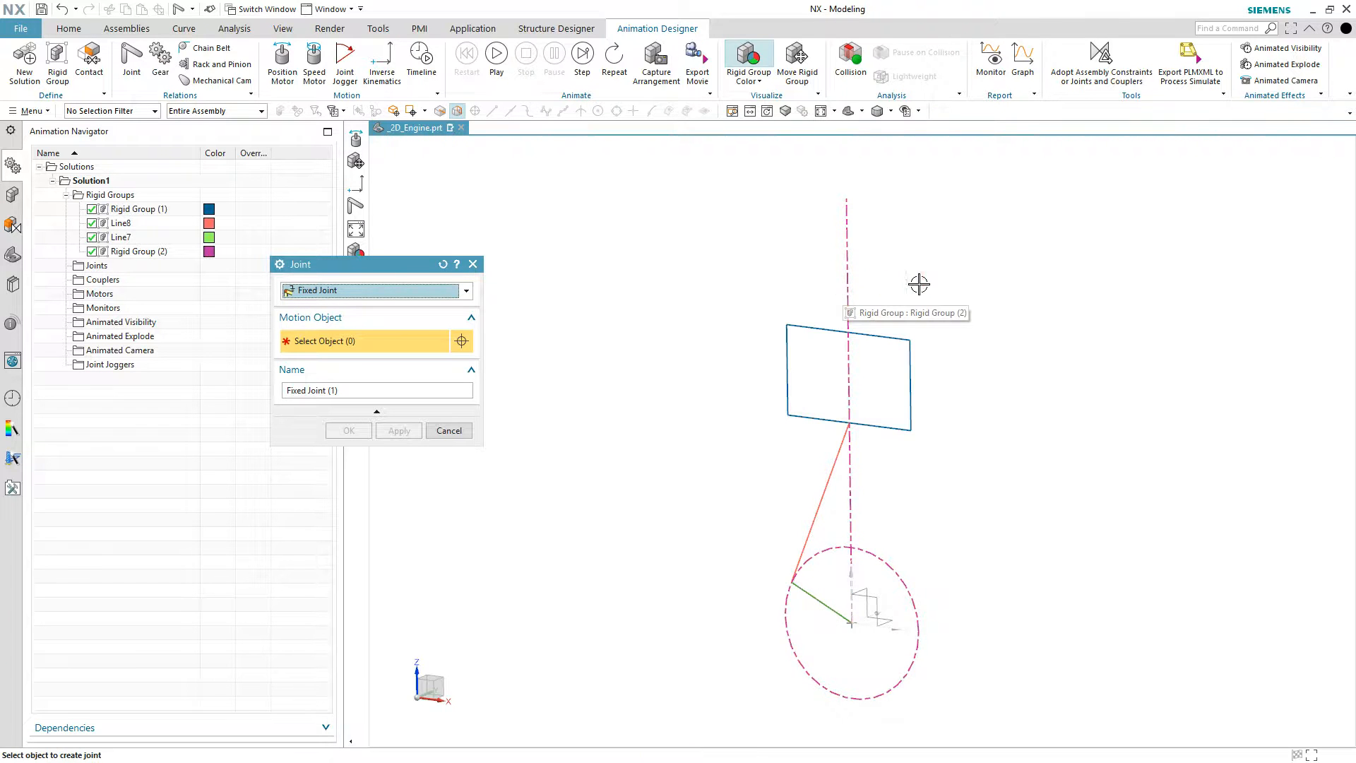
pyautogui.click(842, 293)
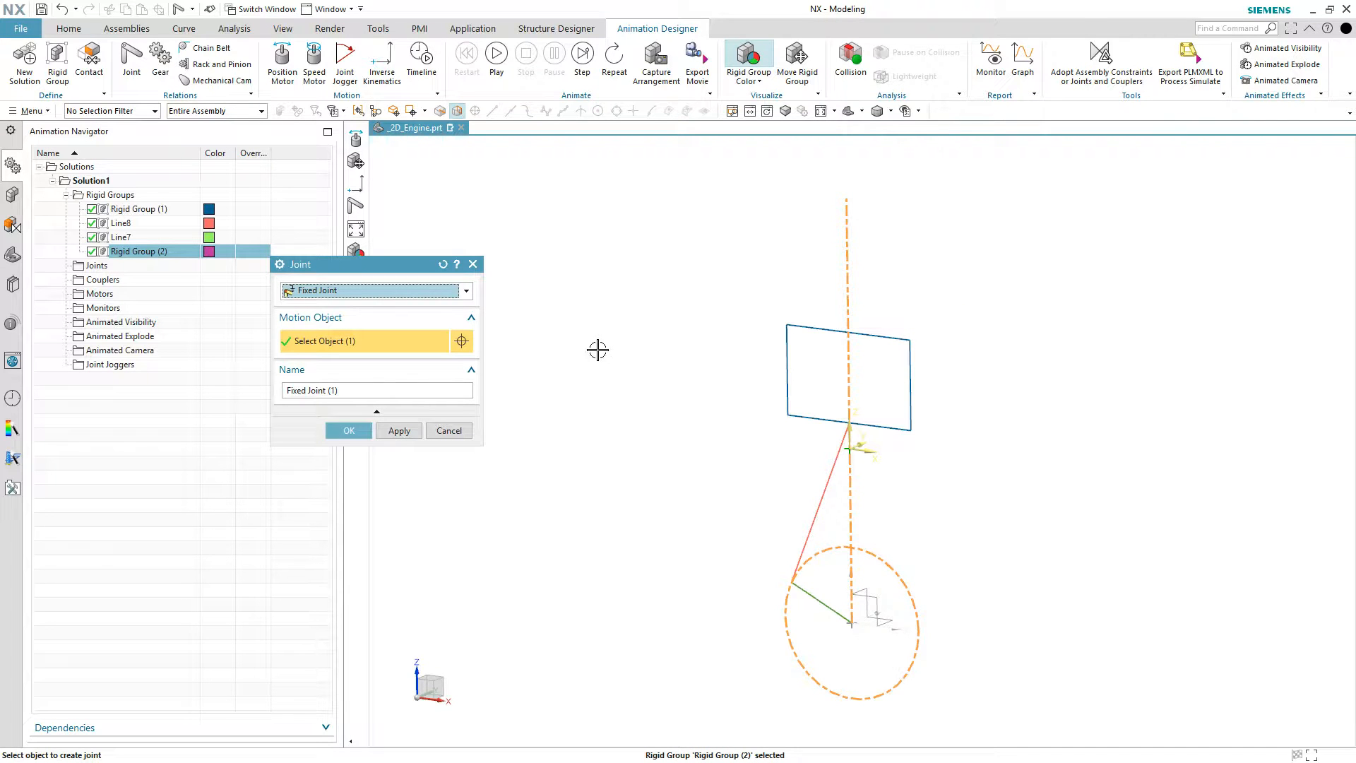
pyautogui.click(389, 429)
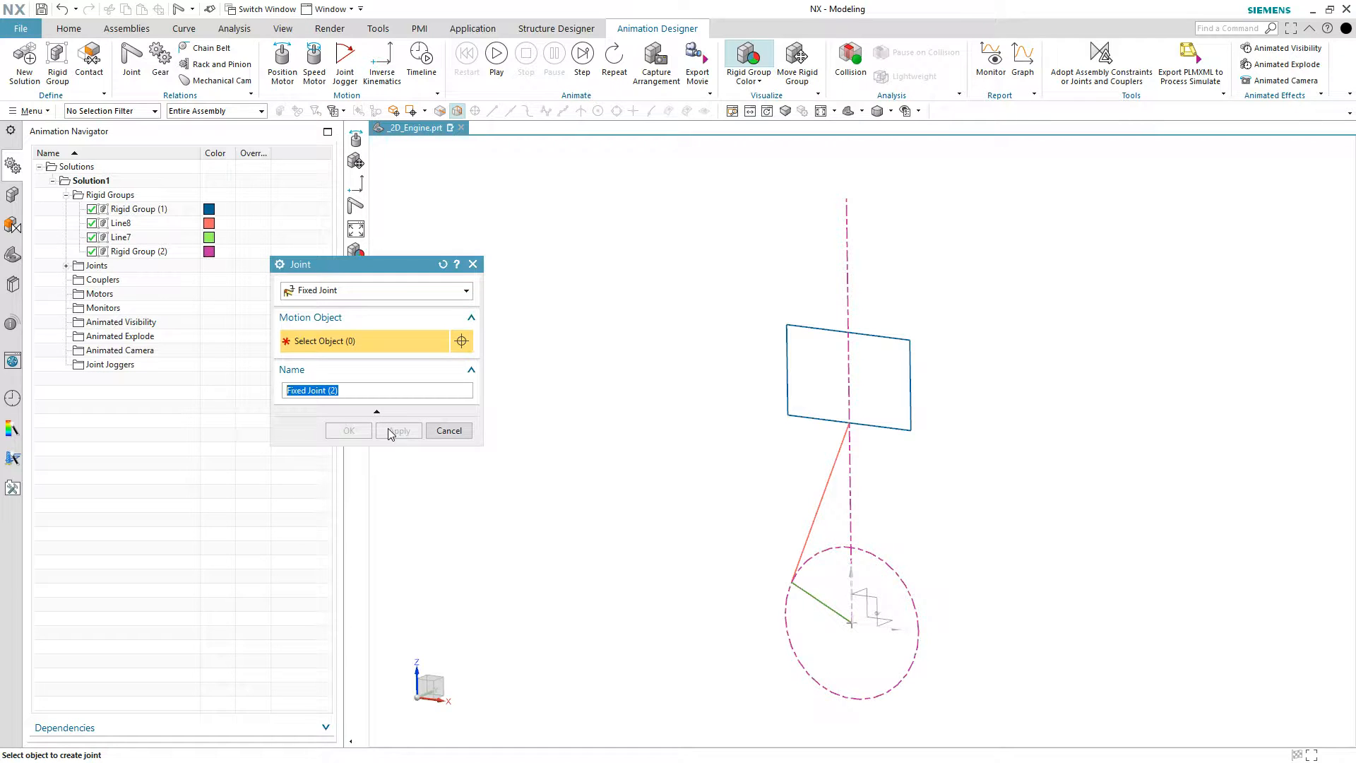
# Step: Create a slider joint between the piston rectangle group and the dashed centerline-and-circle group, with its axis along the vertical centerline
pyautogui.click(401, 292)
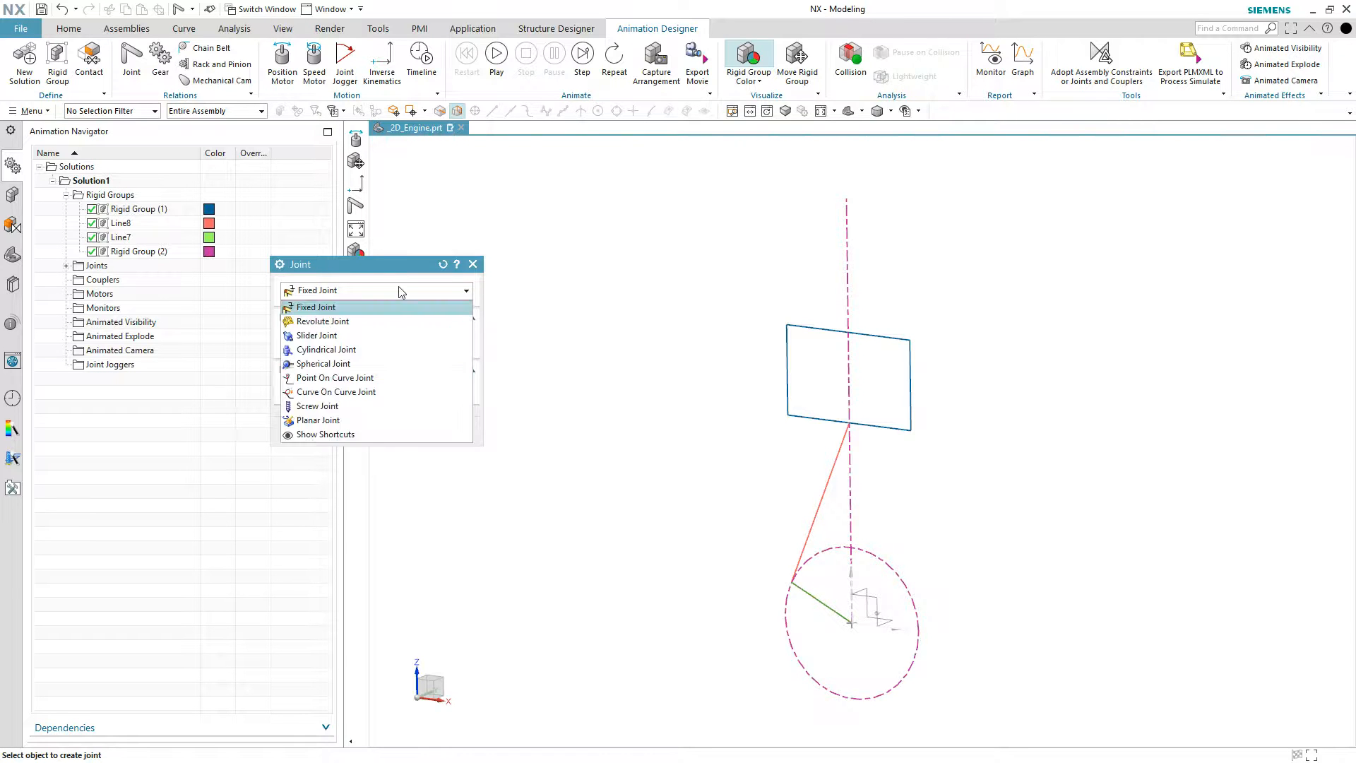
pyautogui.click(335, 337)
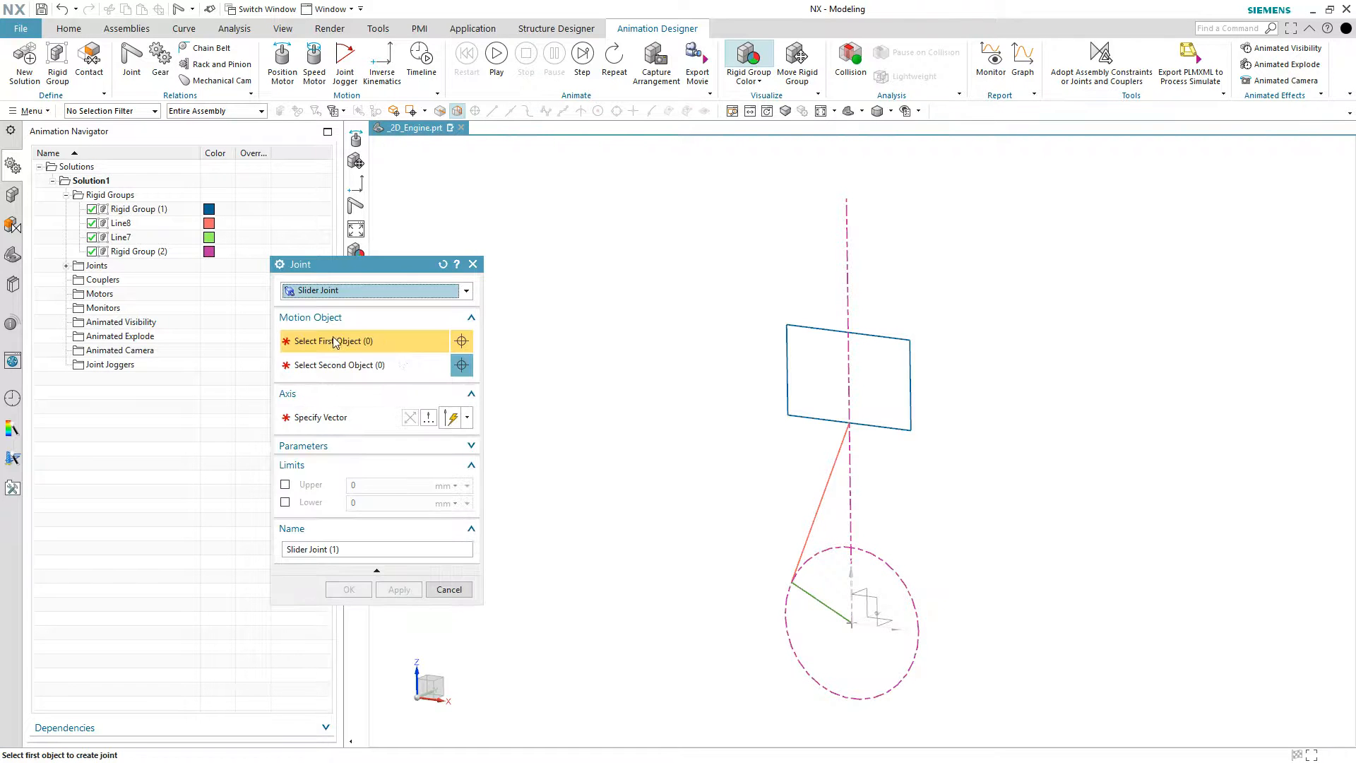
pyautogui.click(781, 376)
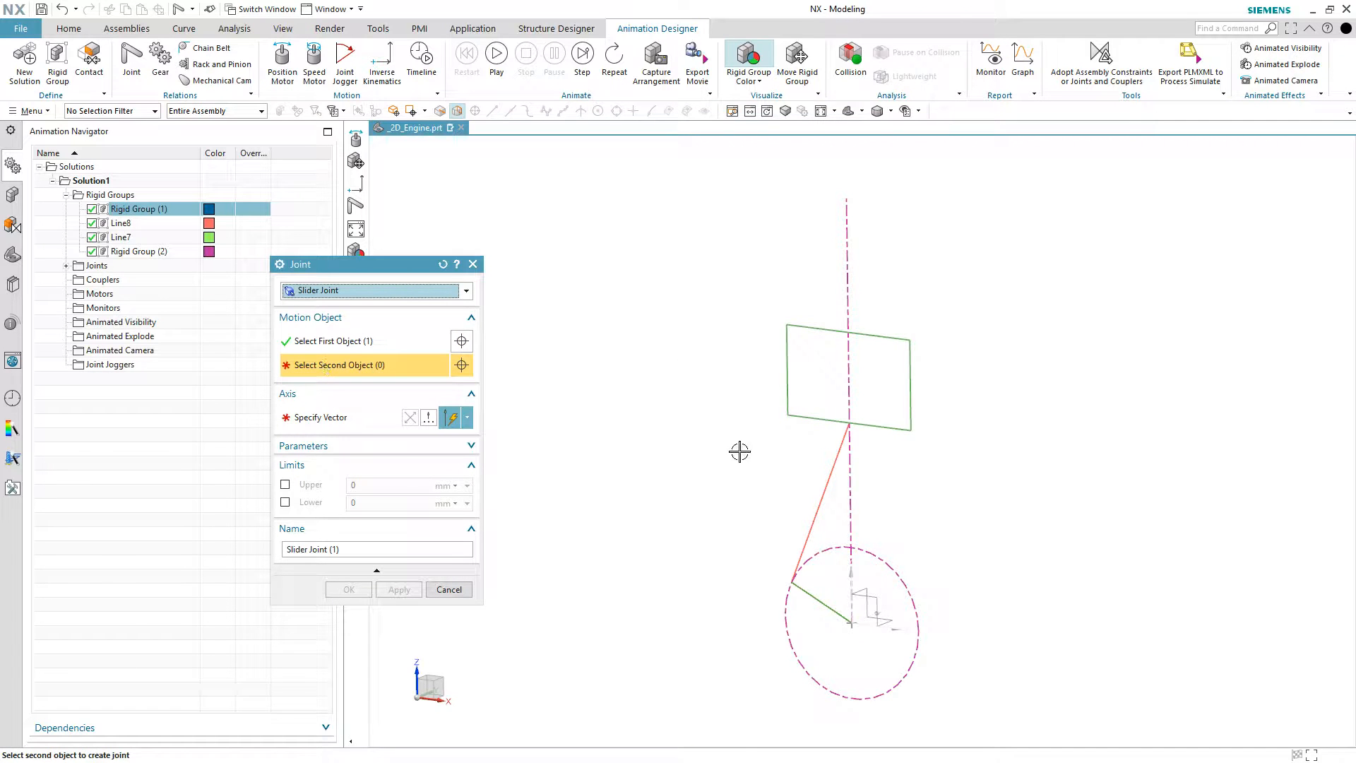
pyautogui.click(852, 294)
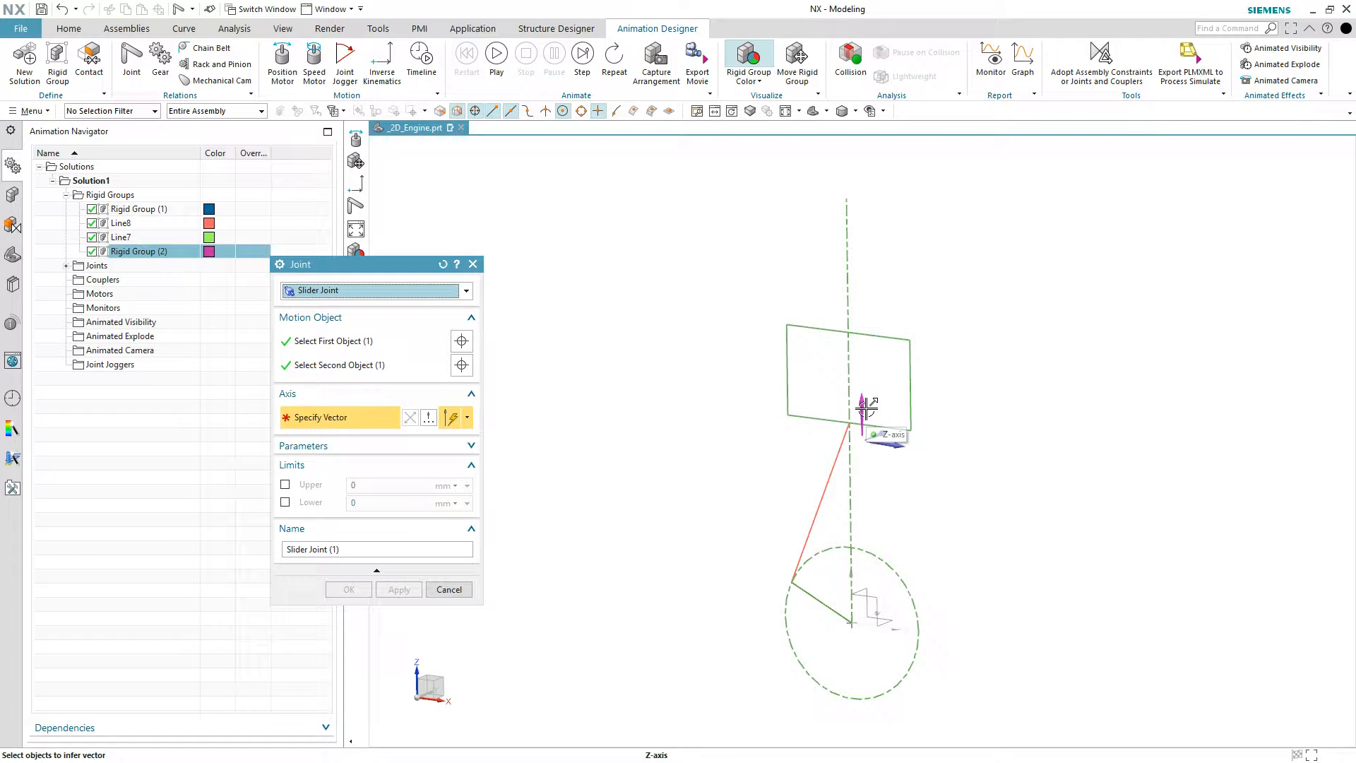
pyautogui.moveTo(642, 357)
pyautogui.mouseDown(button='middle')
pyautogui.moveTo(687, 357)
pyautogui.moveTo(653, 392)
pyautogui.moveTo(645, 439)
pyautogui.moveTo(674, 335)
pyautogui.moveTo(642, 330)
pyautogui.moveTo(626, 339)
pyautogui.moveTo(640, 351)
pyautogui.mouseUp(button='middle')
pyautogui.click(852, 279)
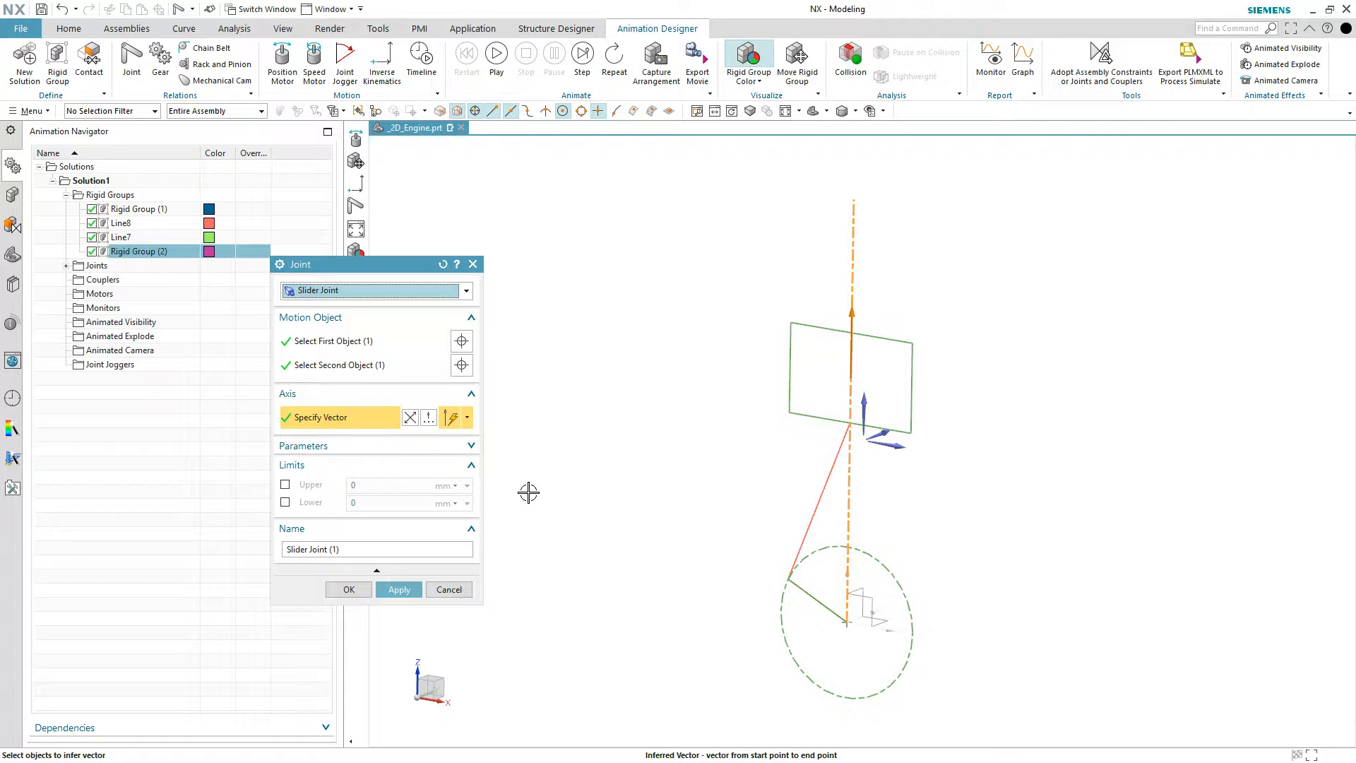
pyautogui.click(399, 590)
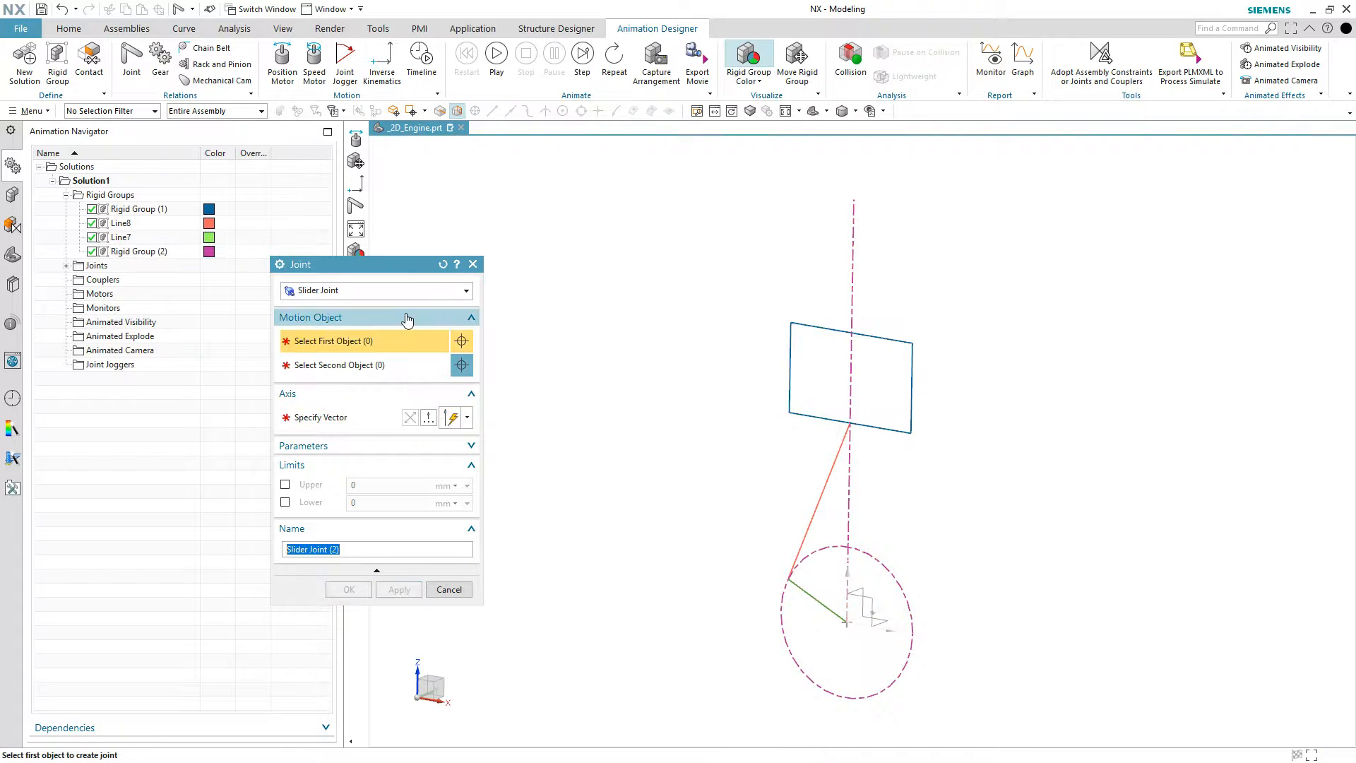
# Step: Create a revolute joint between the crank line and the dashed centerline-and-circle group, with a Y-axis vector through the circle's center
pyautogui.click(370, 291)
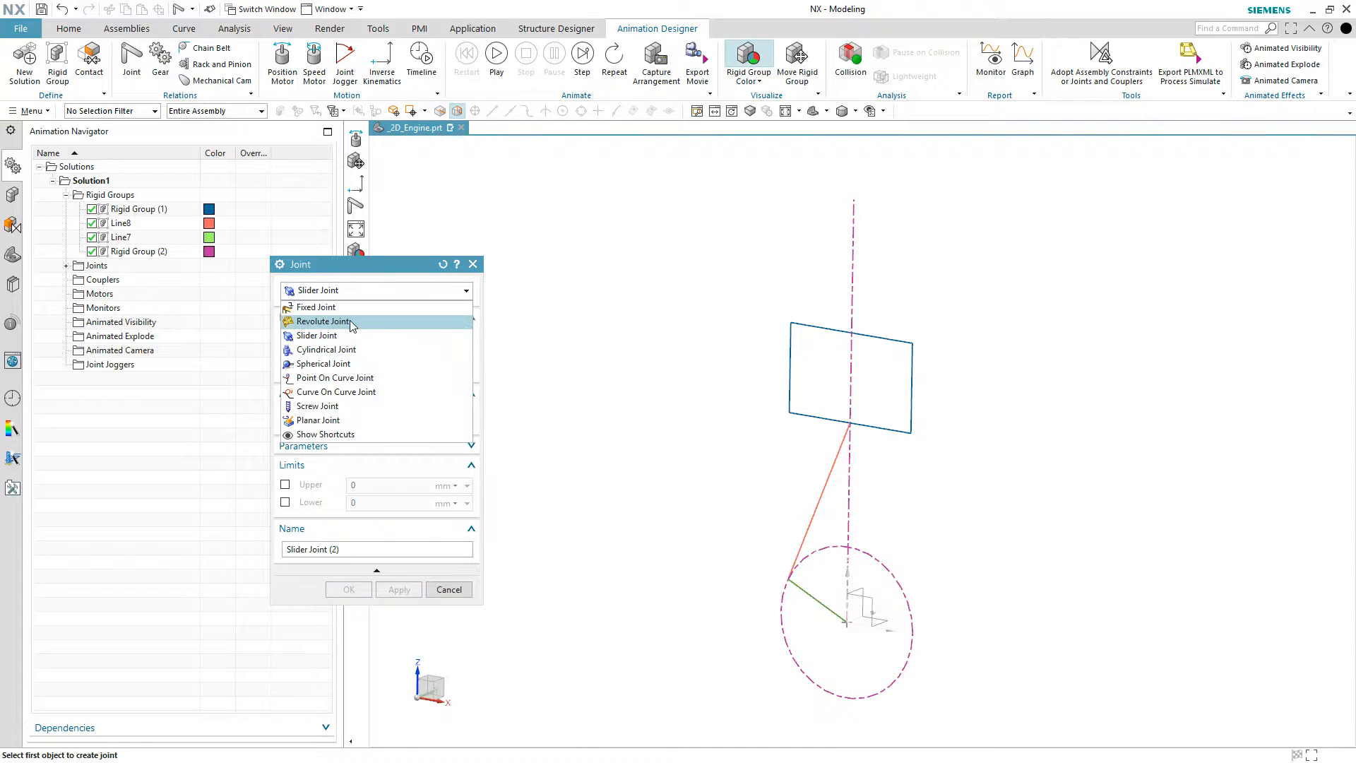
pyautogui.click(331, 320)
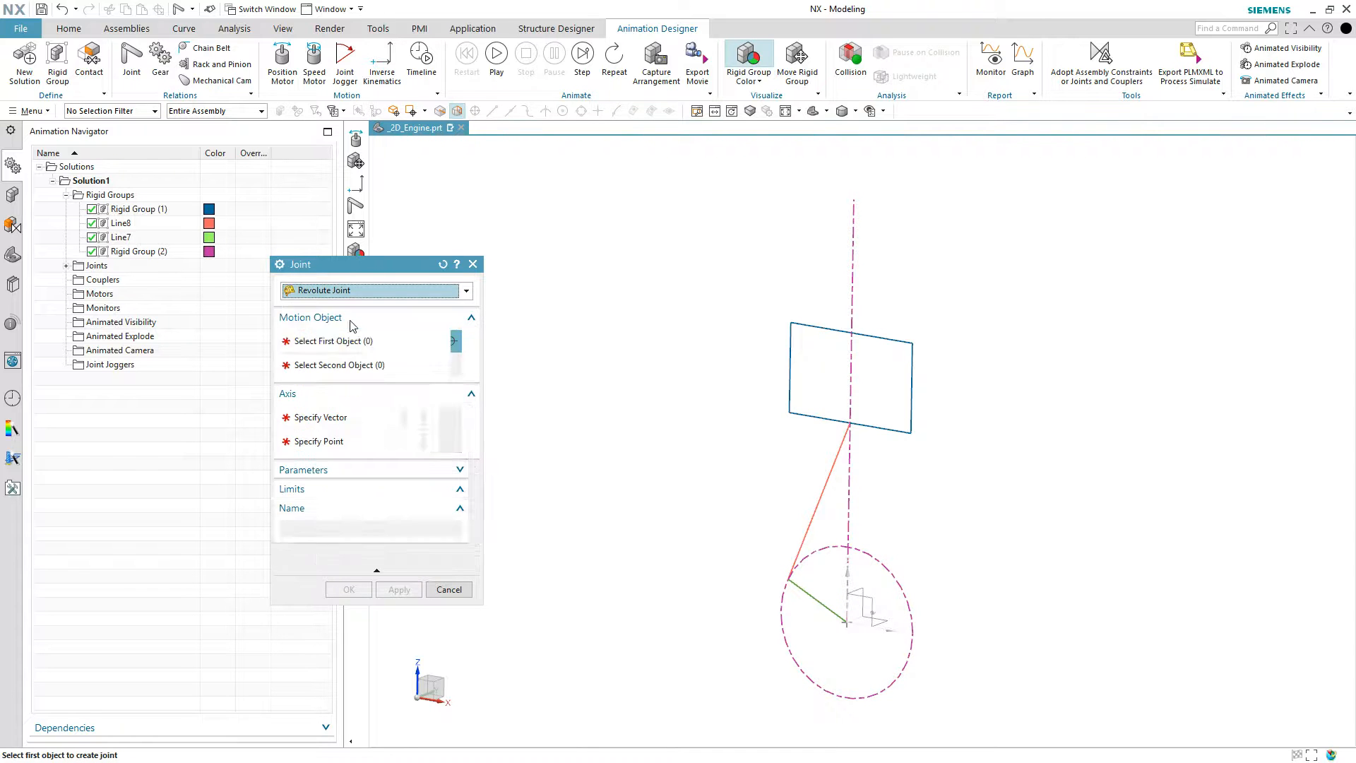
pyautogui.click(820, 601)
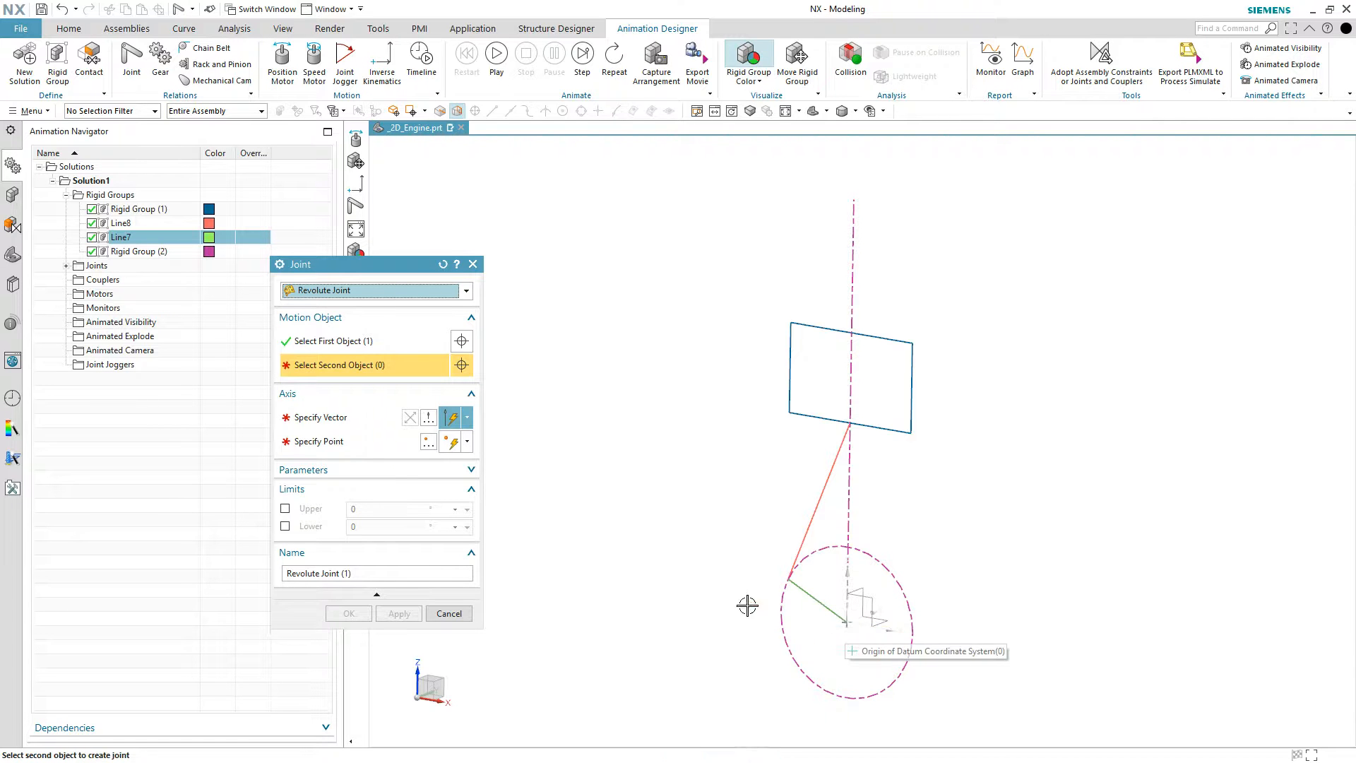
pyautogui.click(848, 530)
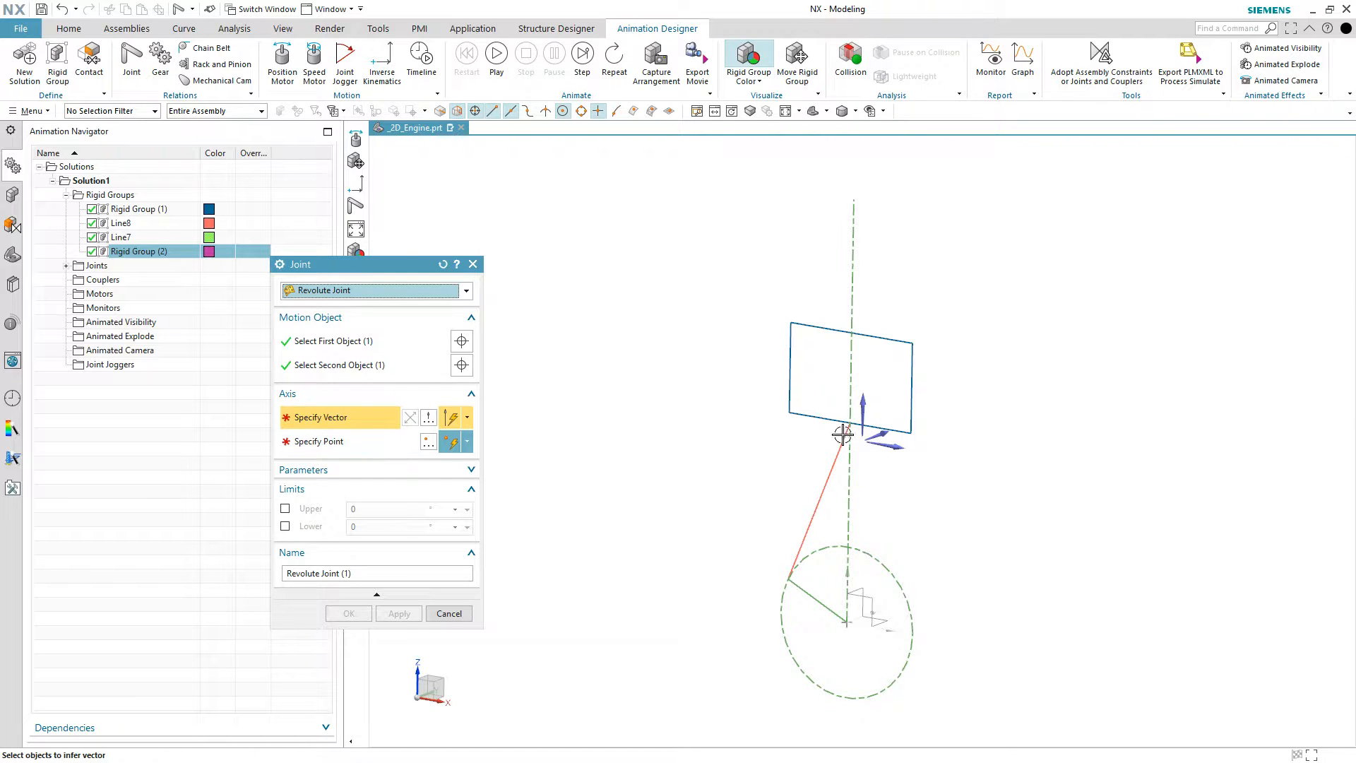
pyautogui.click(883, 442)
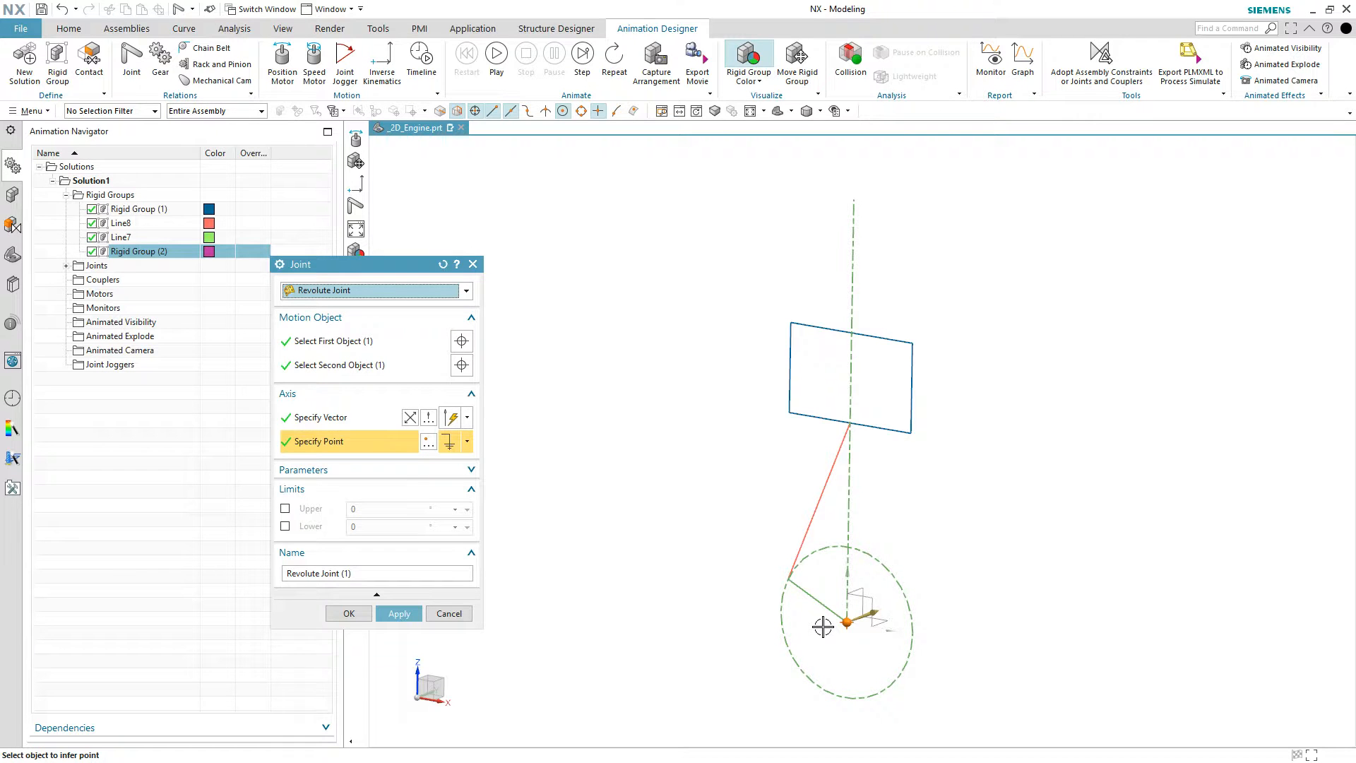
pyautogui.click(409, 614)
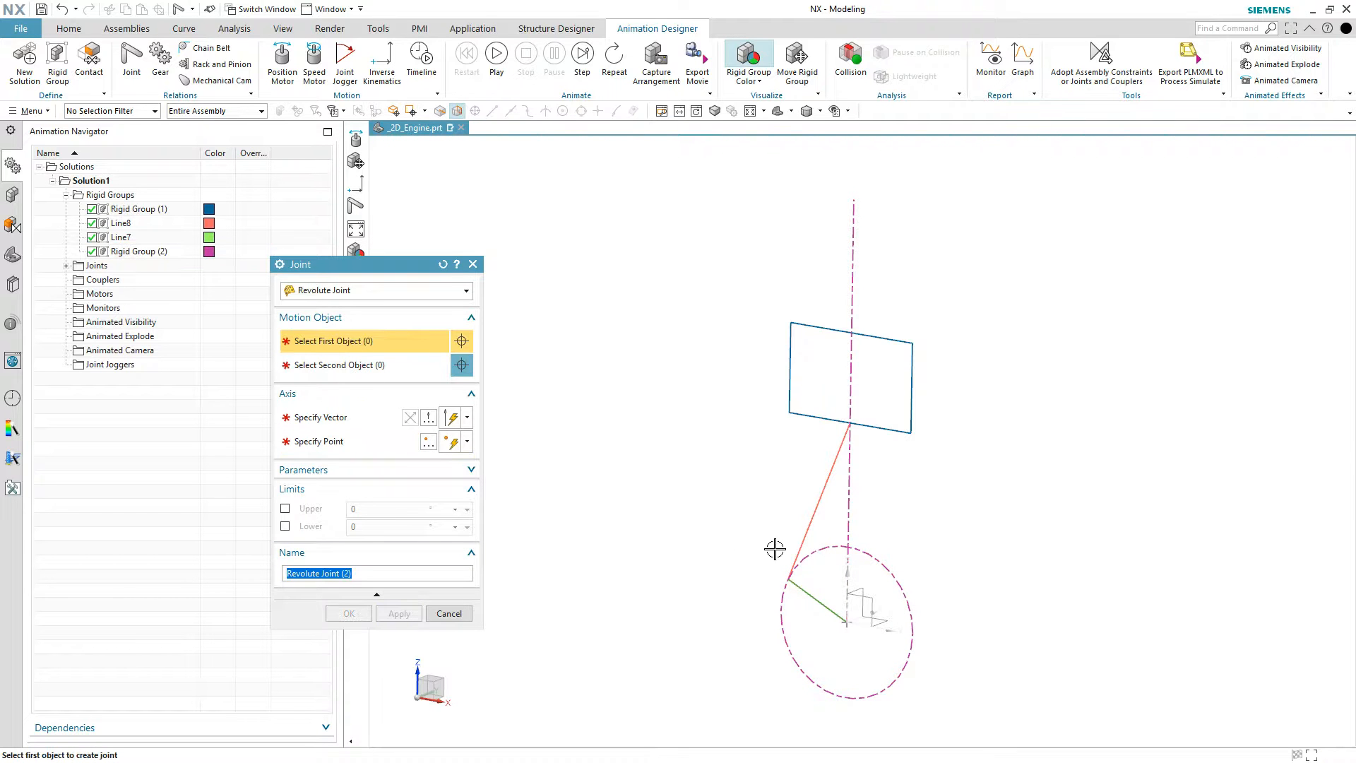
# Step: Create a revolute joint between the crank line and the connecting rod line, with a Y-axis vector through their shared endpoint on the circle
pyautogui.click(807, 592)
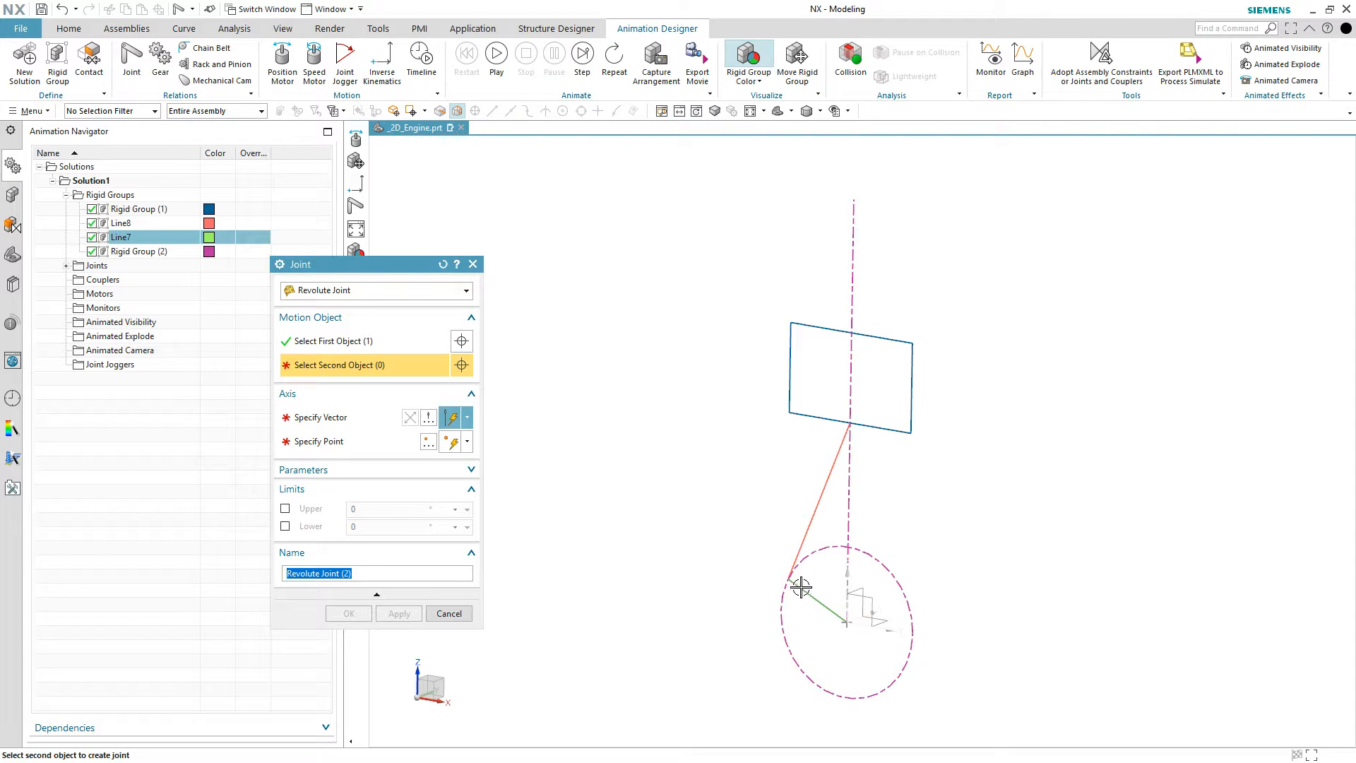
pyautogui.click(814, 511)
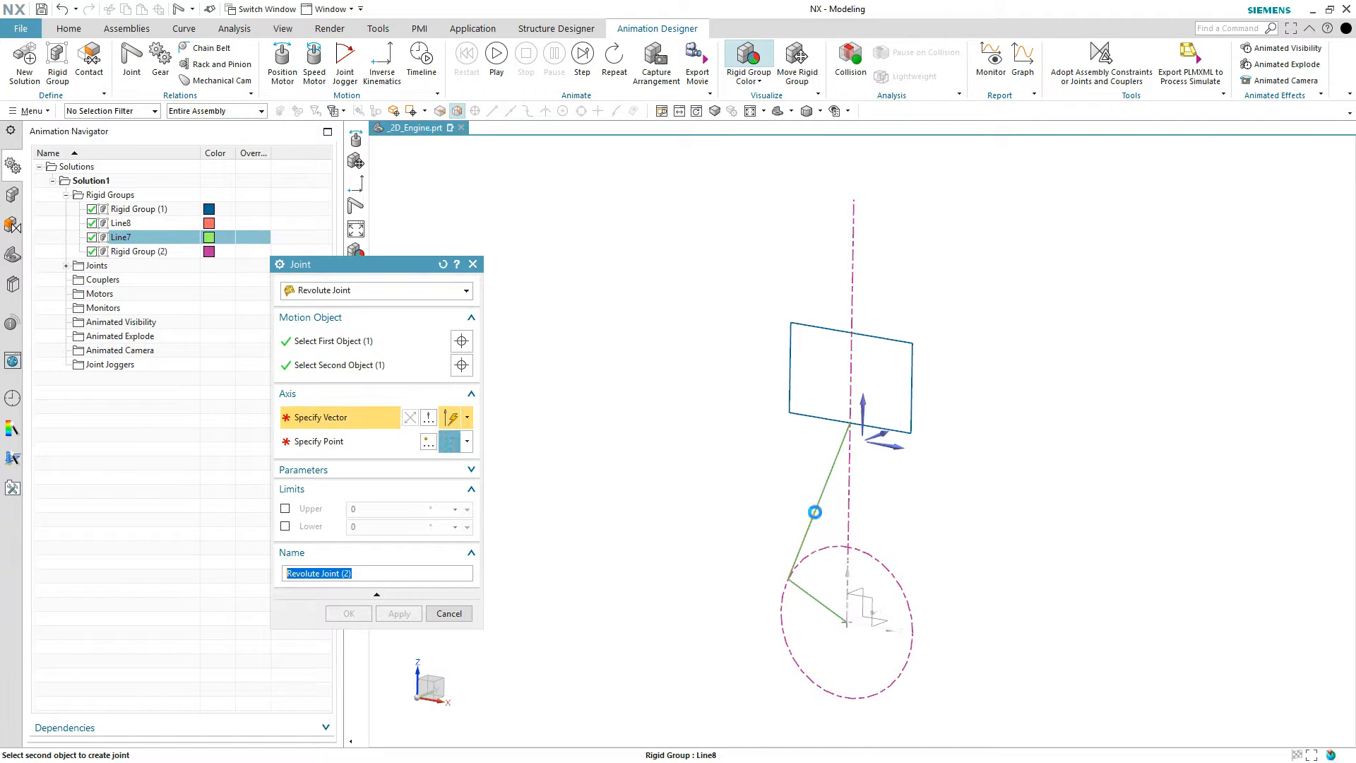
pyautogui.click(876, 436)
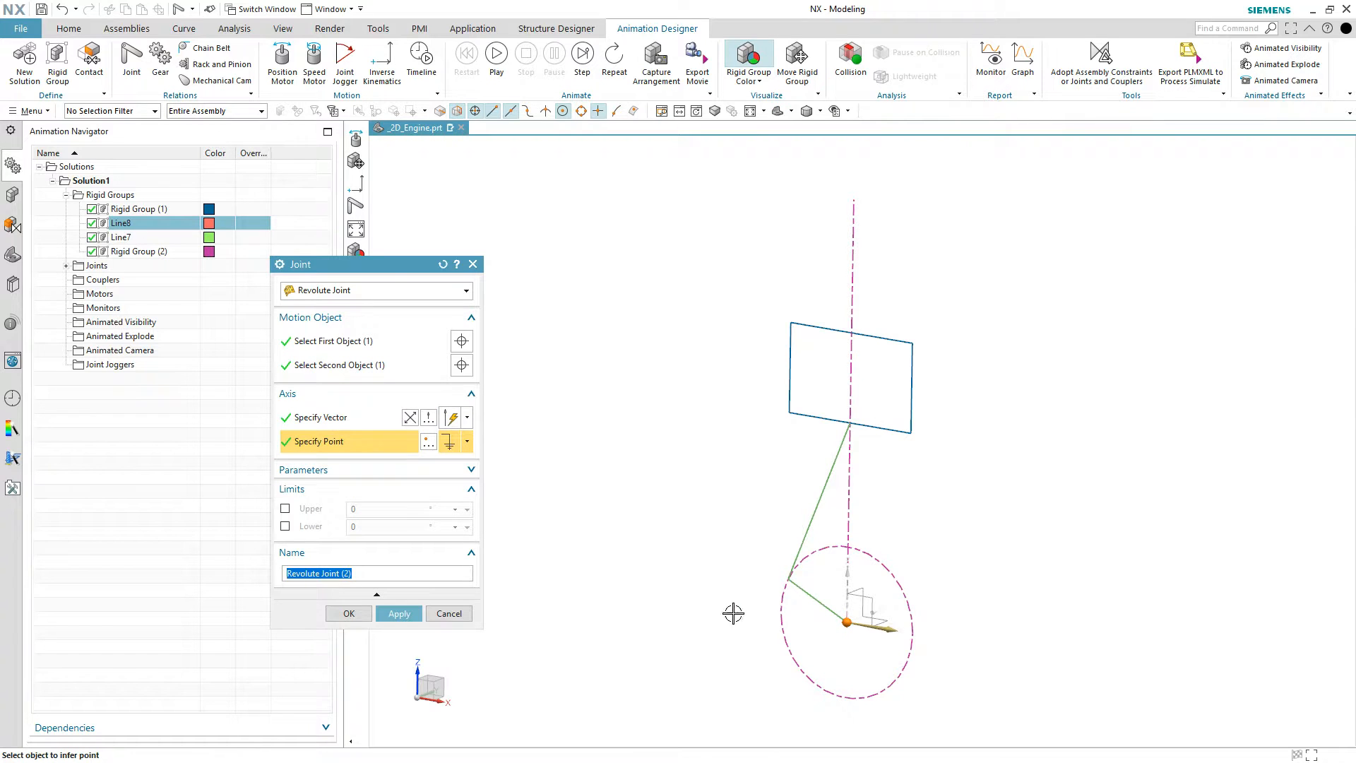
pyautogui.scroll(5, 788, 579)
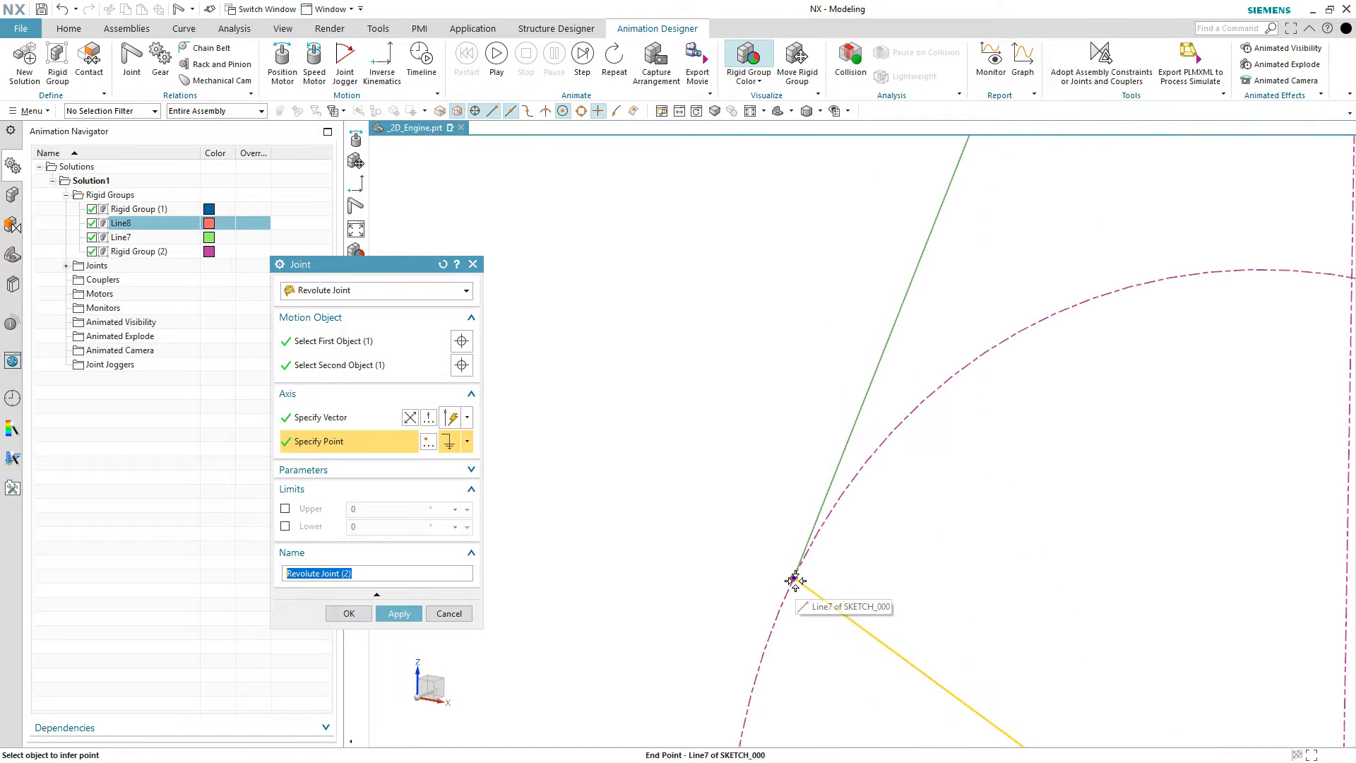
pyautogui.click(793, 578)
pyautogui.scroll(-3, 704, 565)
pyautogui.moveTo(666, 468); pyautogui.dragTo(539, 466, button='middle')
pyautogui.click(369, 422)
pyautogui.click(832, 480)
pyautogui.moveTo(587, 454); pyautogui.dragTo(616, 438, button='middle')
pyautogui.moveTo(553, 406)
pyautogui.mouseDown(button='middle')
pyautogui.moveTo(565, 384)
pyautogui.moveTo(563, 400)
pyautogui.moveTo(600, 379)
pyautogui.moveTo(553, 396)
pyautogui.moveTo(565, 399)
pyautogui.mouseUp(button='middle')
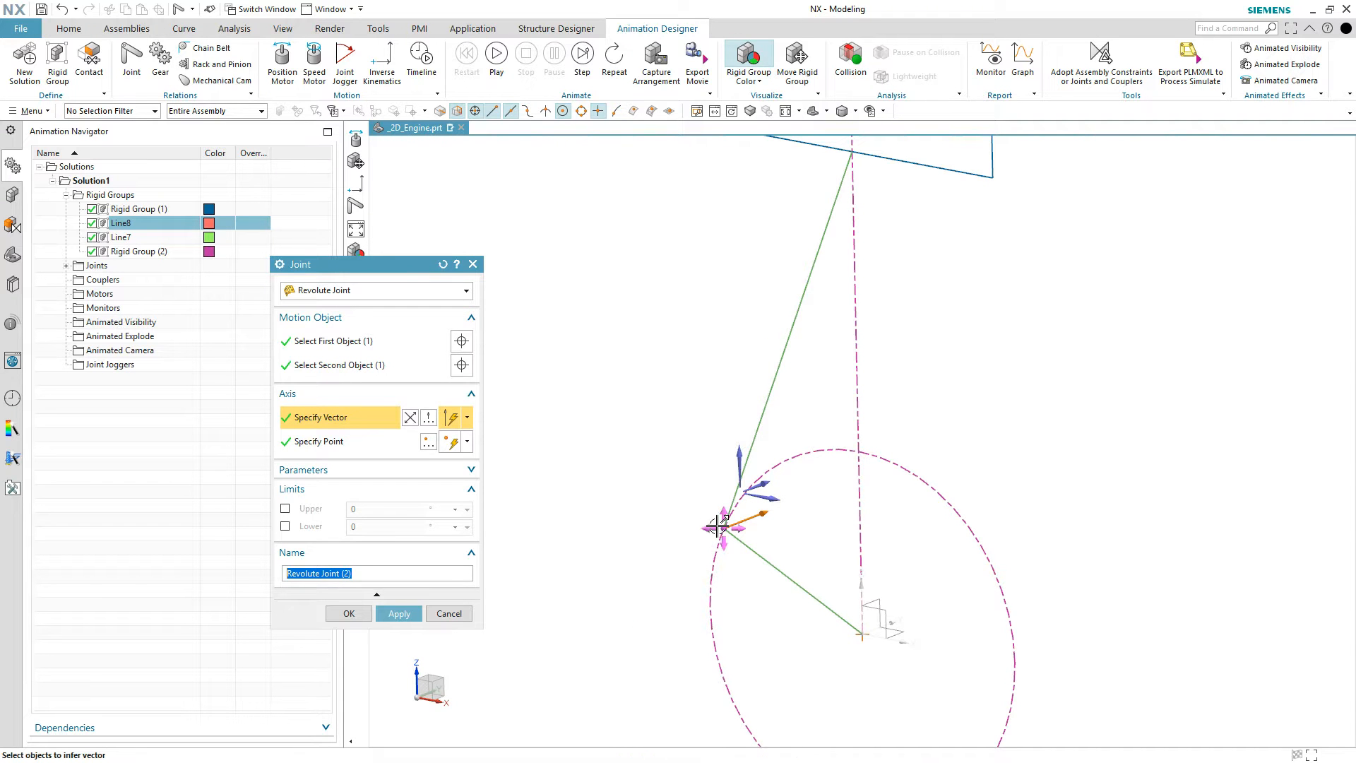
pyautogui.click(399, 613)
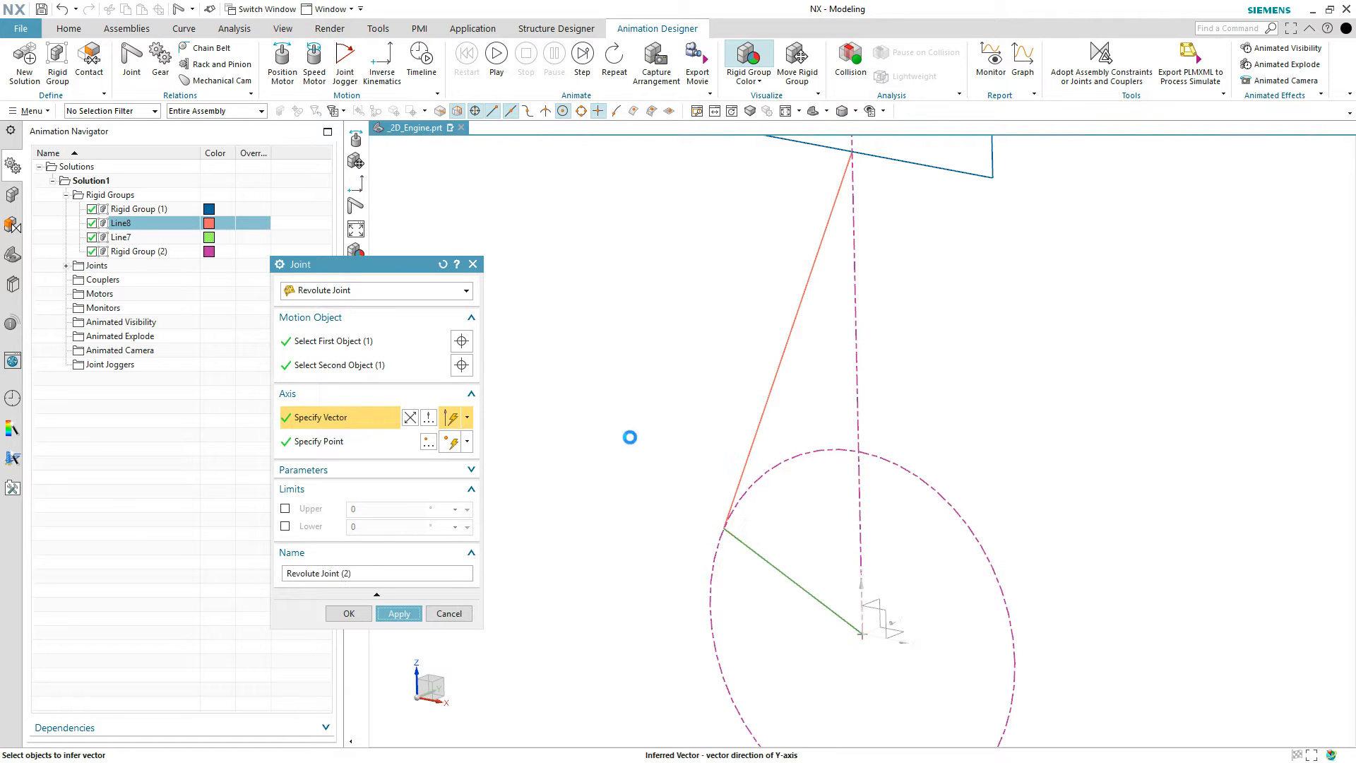
# Step: Create a revolute joint between the piston rectangle group and the connecting rod line, with a Y-axis vector through the rod's upper endpoint
pyautogui.scroll(2, 725, 255)
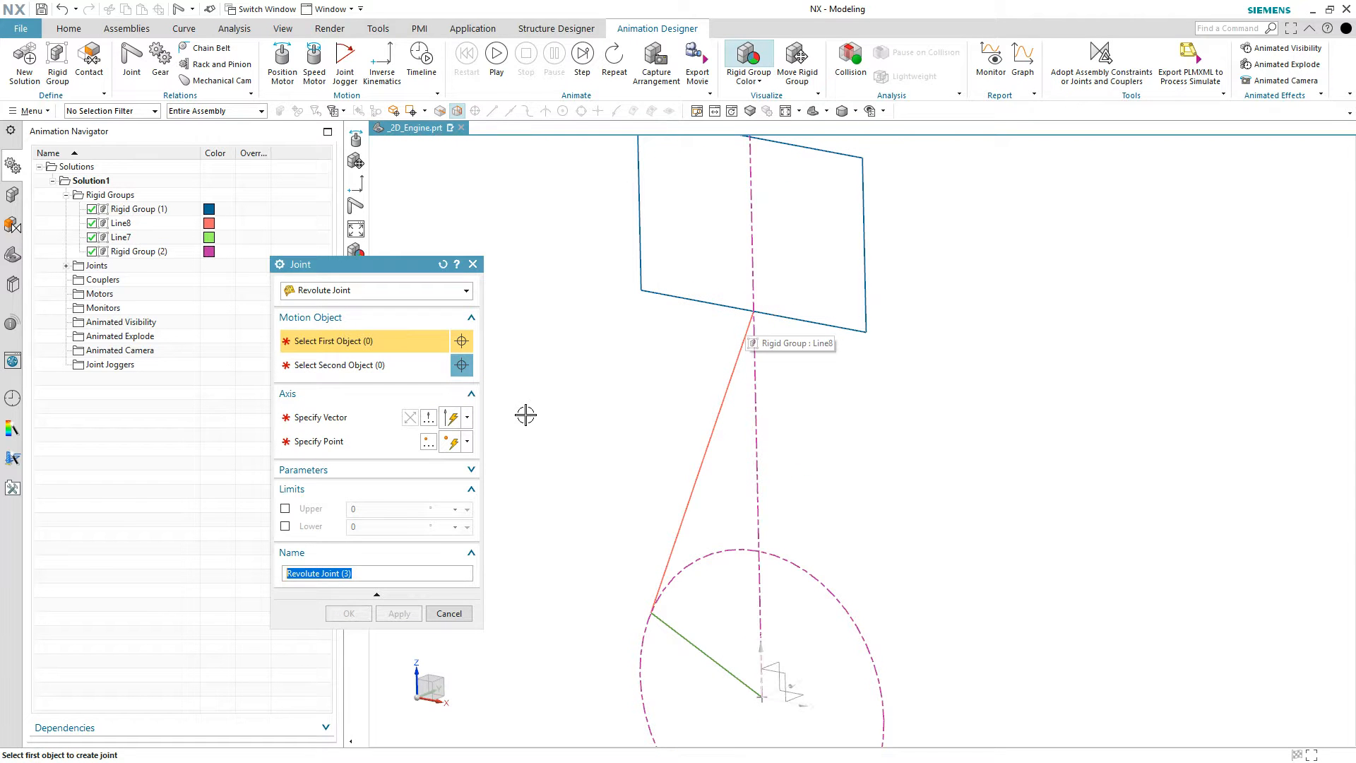
pyautogui.click(668, 295)
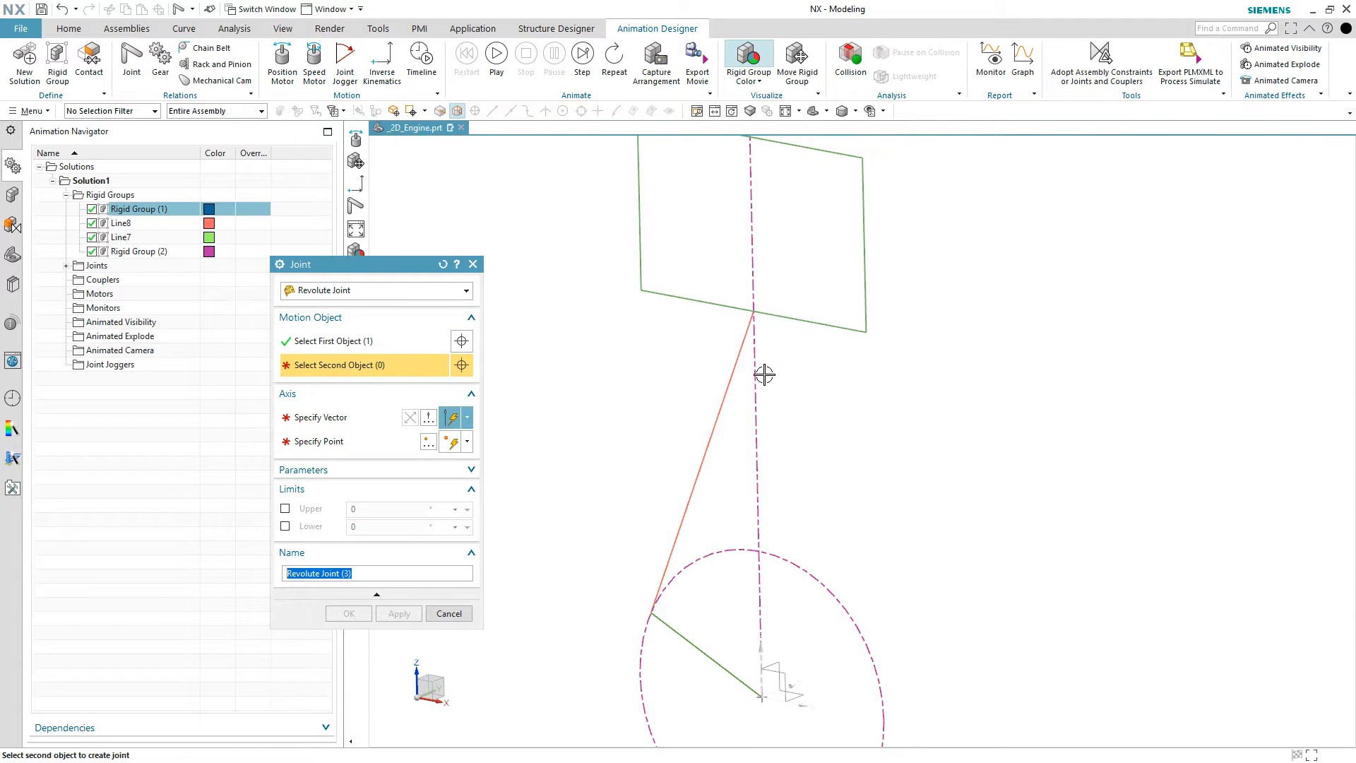
pyautogui.click(727, 381)
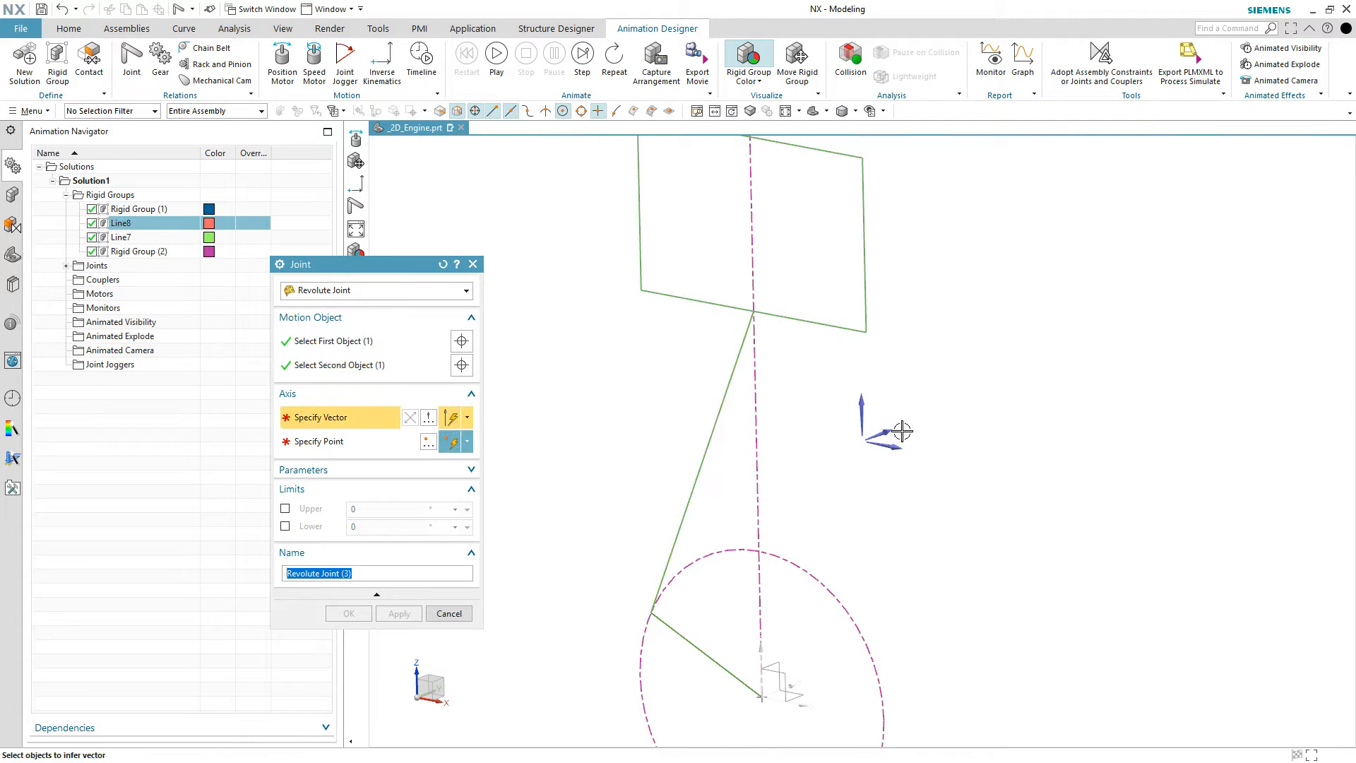
pyautogui.click(881, 438)
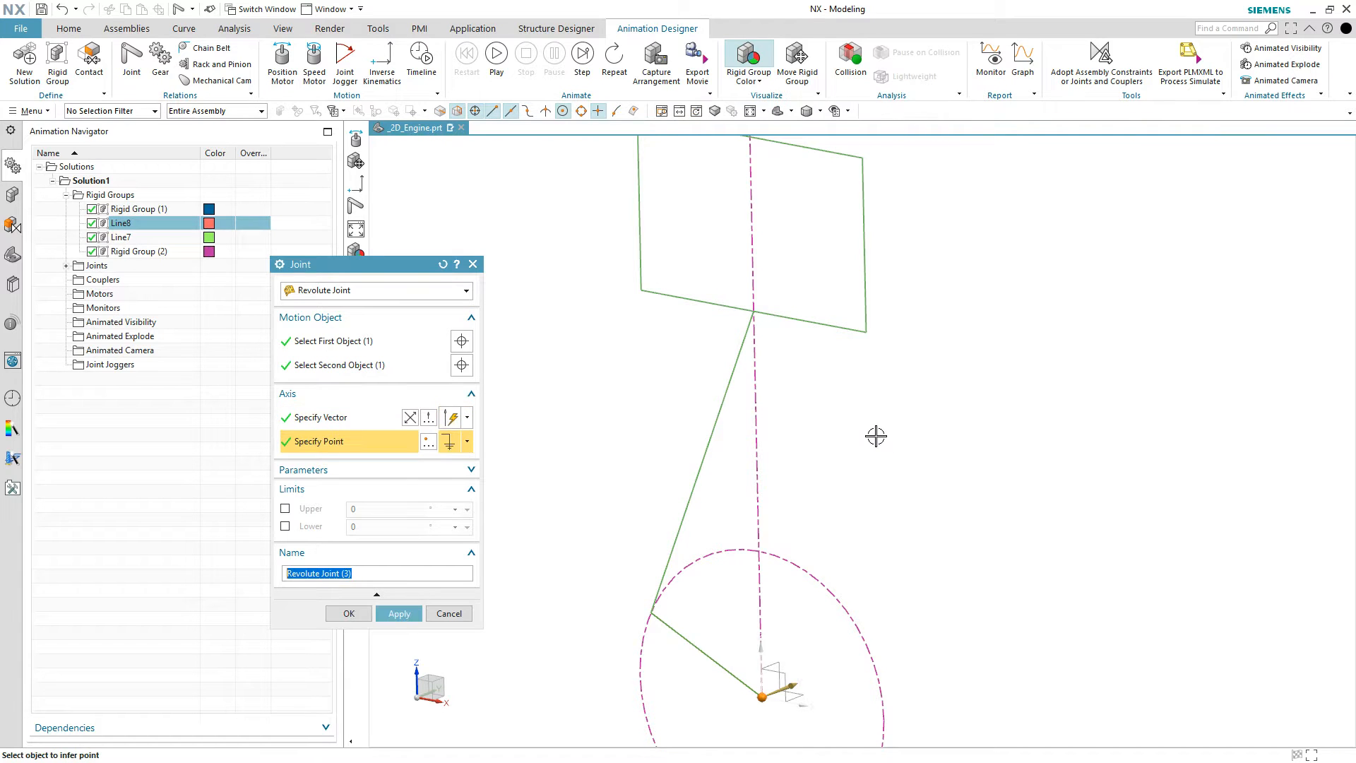
pyautogui.click(749, 311)
pyautogui.moveTo(657, 357)
pyautogui.mouseDown(button='middle')
pyautogui.moveTo(594, 393)
pyautogui.moveTo(678, 363)
pyautogui.moveTo(612, 353)
pyautogui.moveTo(624, 327)
pyautogui.moveTo(617, 351)
pyautogui.moveTo(568, 344)
pyautogui.mouseUp(button='middle')
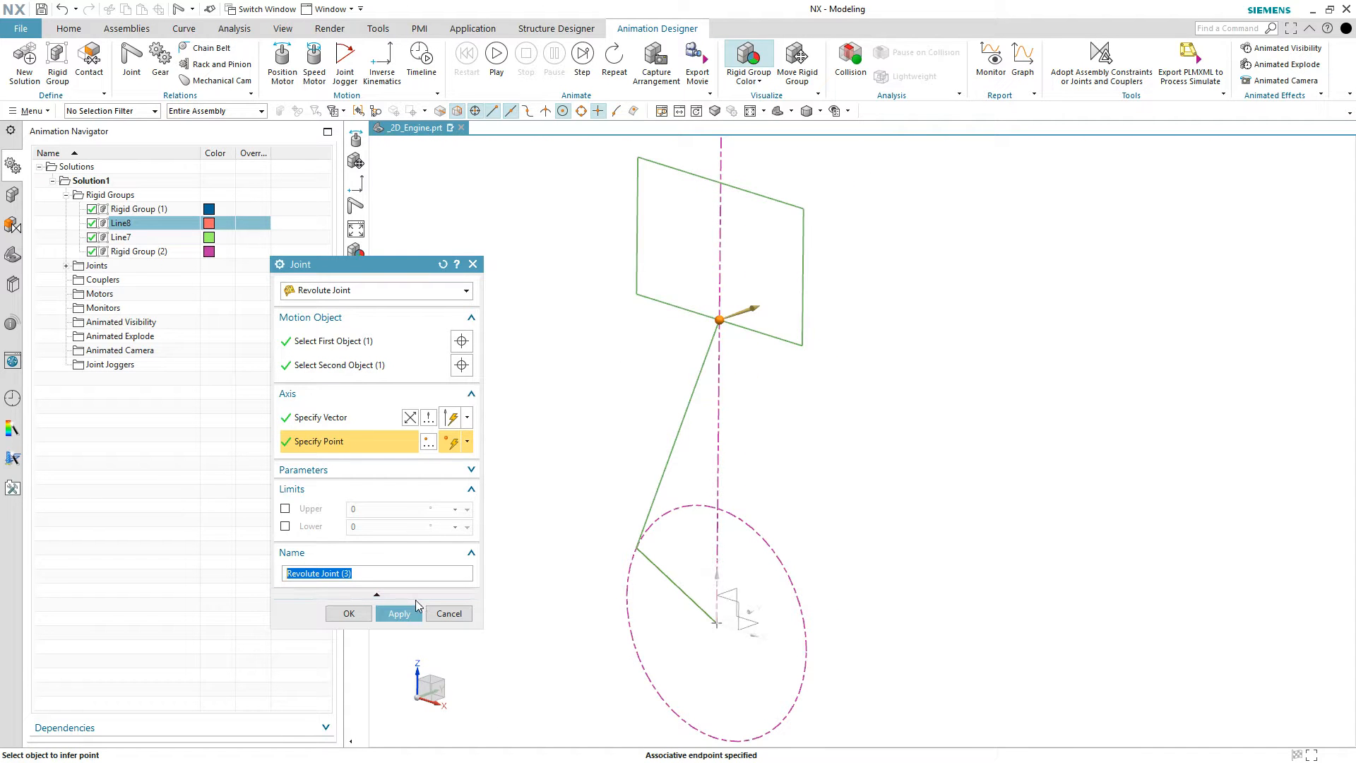
pyautogui.click(359, 613)
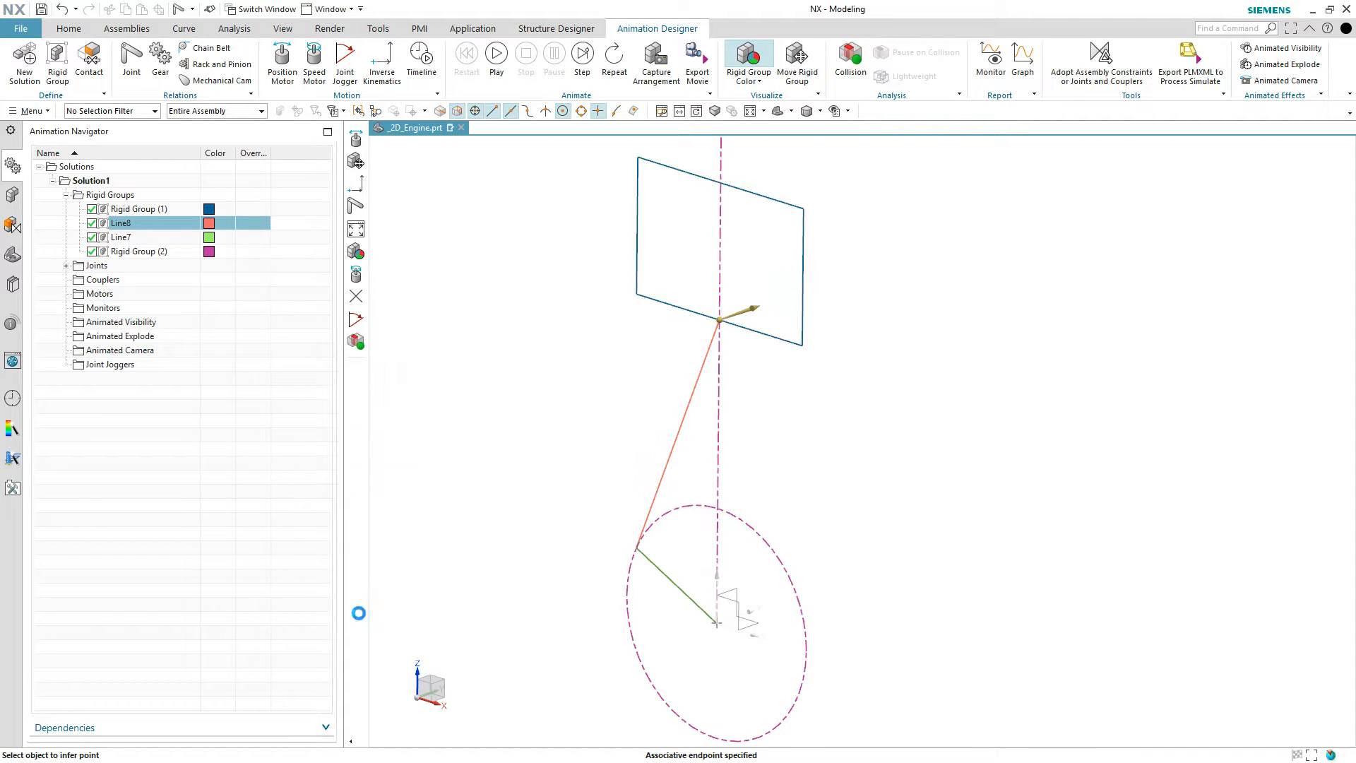
# Step: Expand the list of joints, highlight individual joints to check them, and show all joints in the 3D graphics window
pyautogui.click(67, 266)
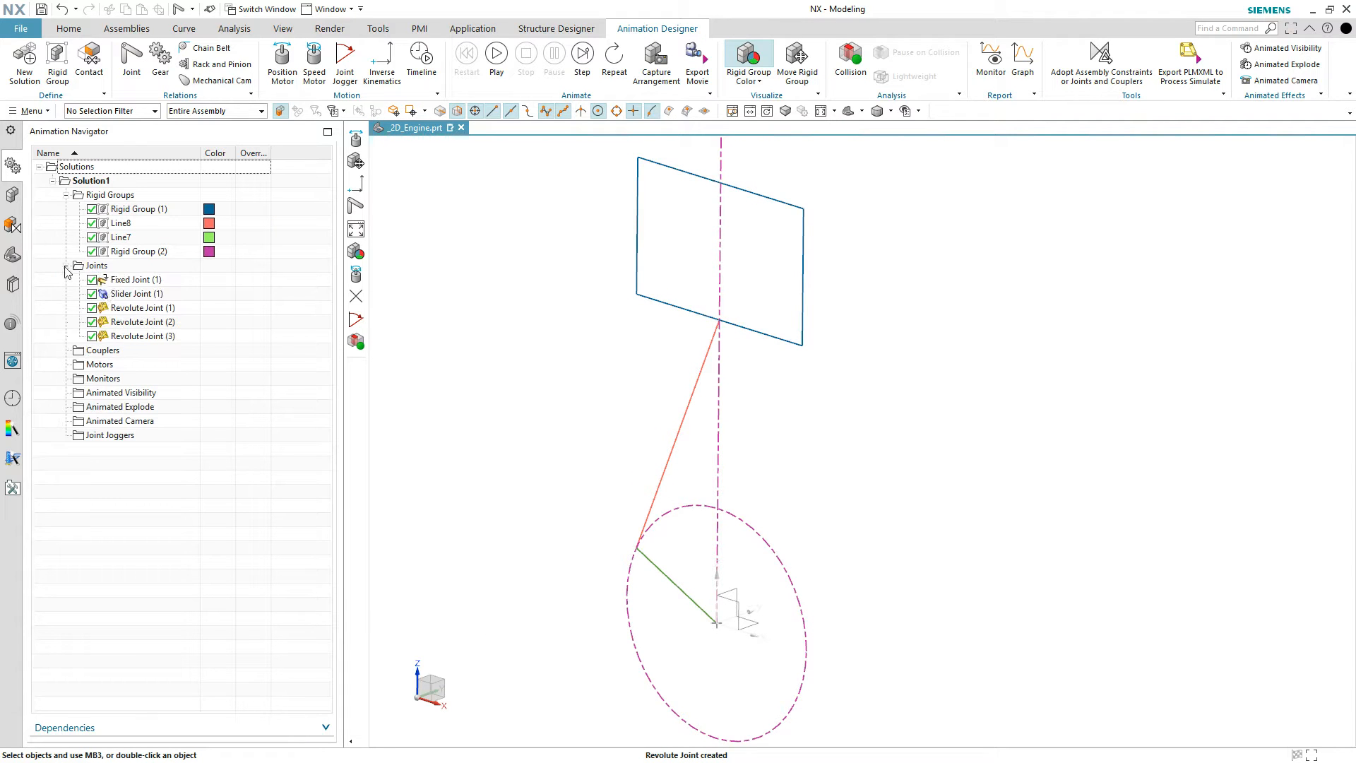
pyautogui.click(132, 293)
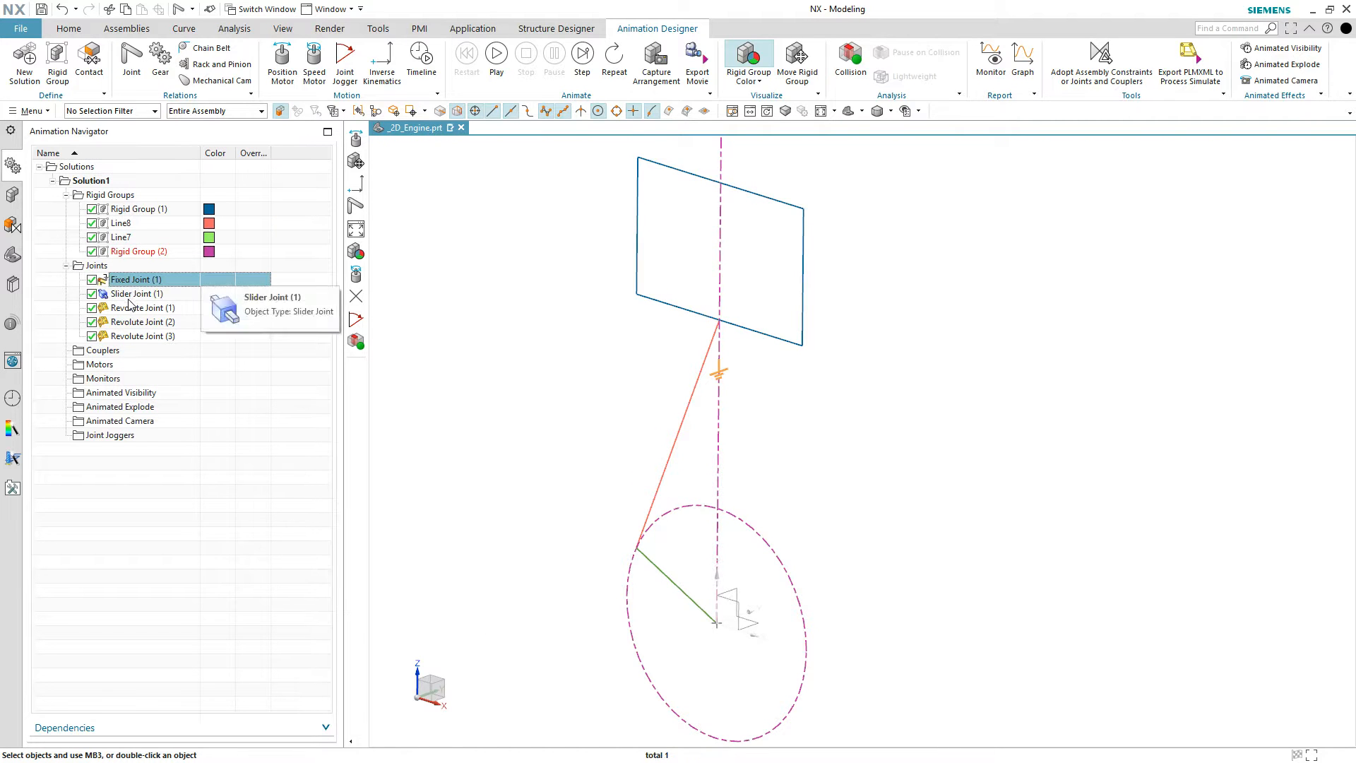
pyautogui.click(129, 308)
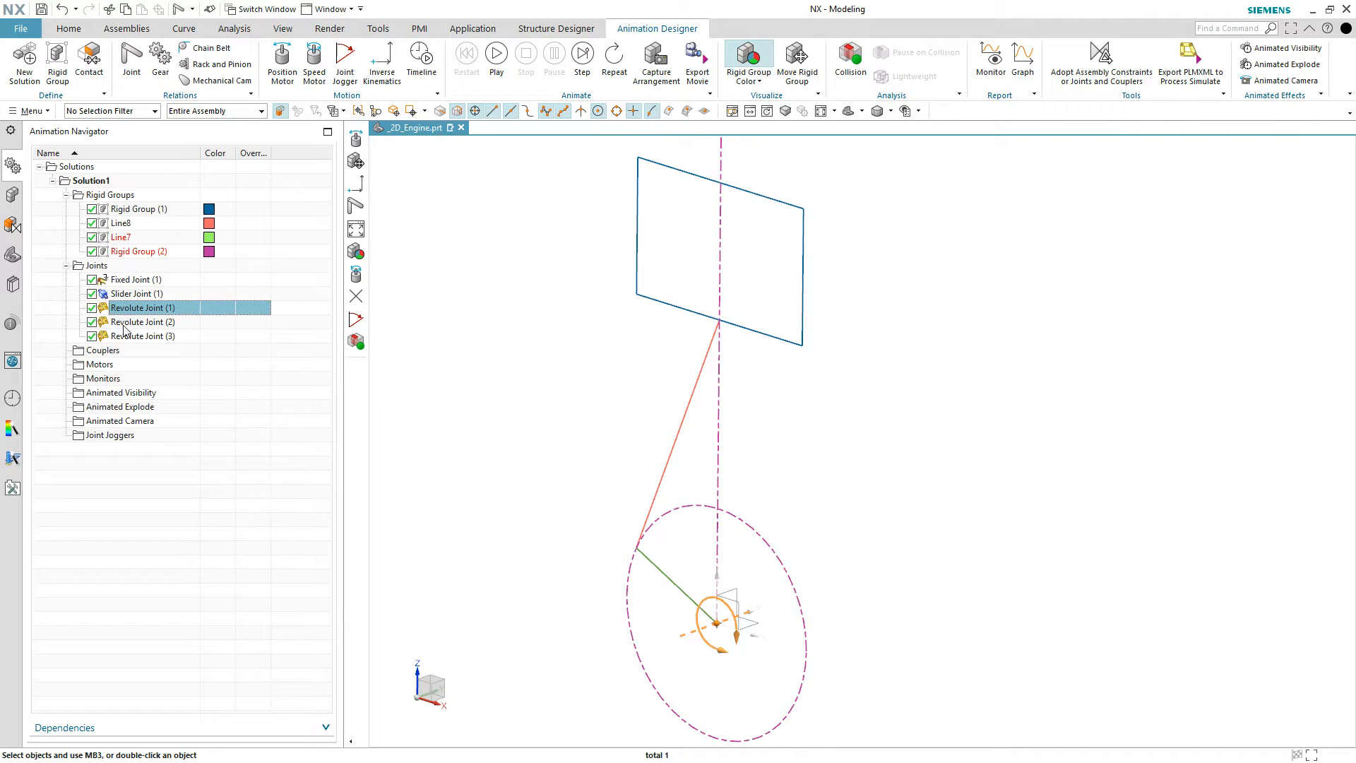
pyautogui.click(133, 267)
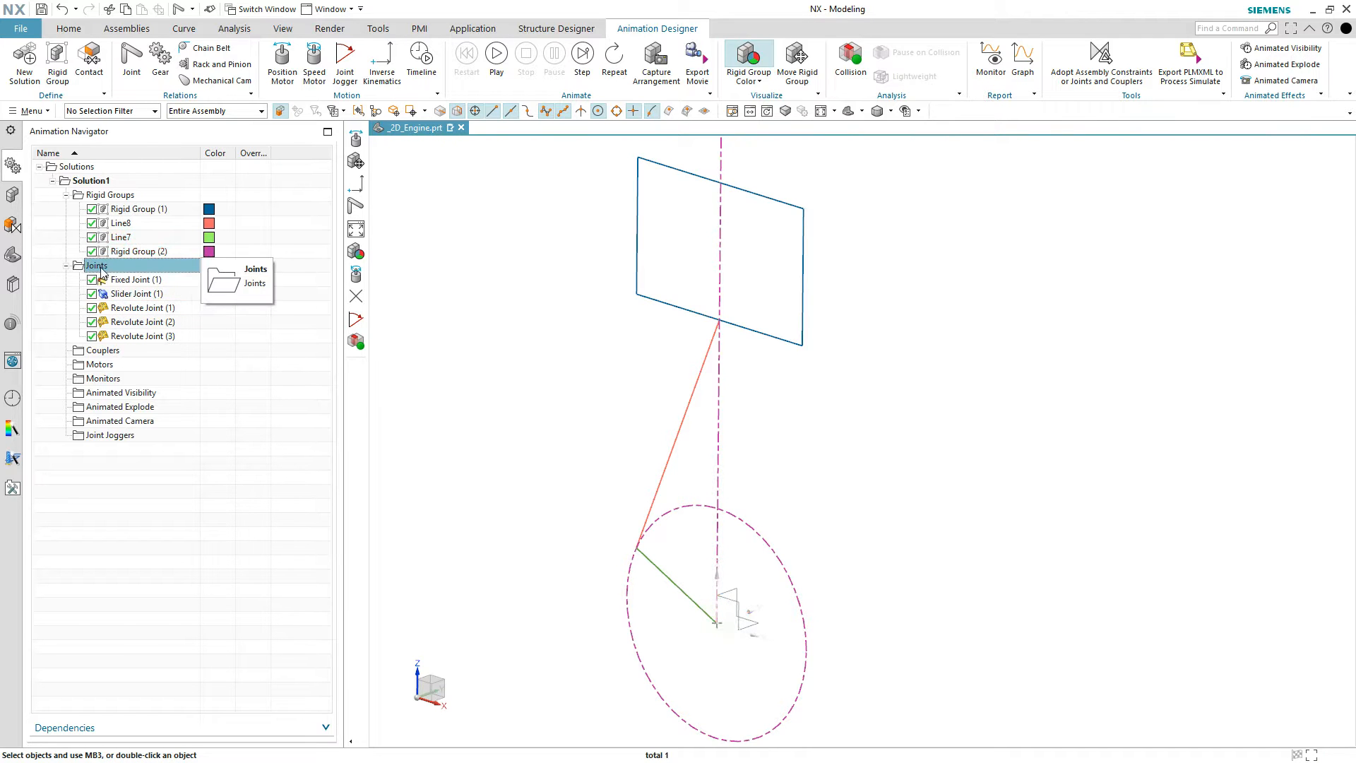
pyautogui.rightClick(101, 270)
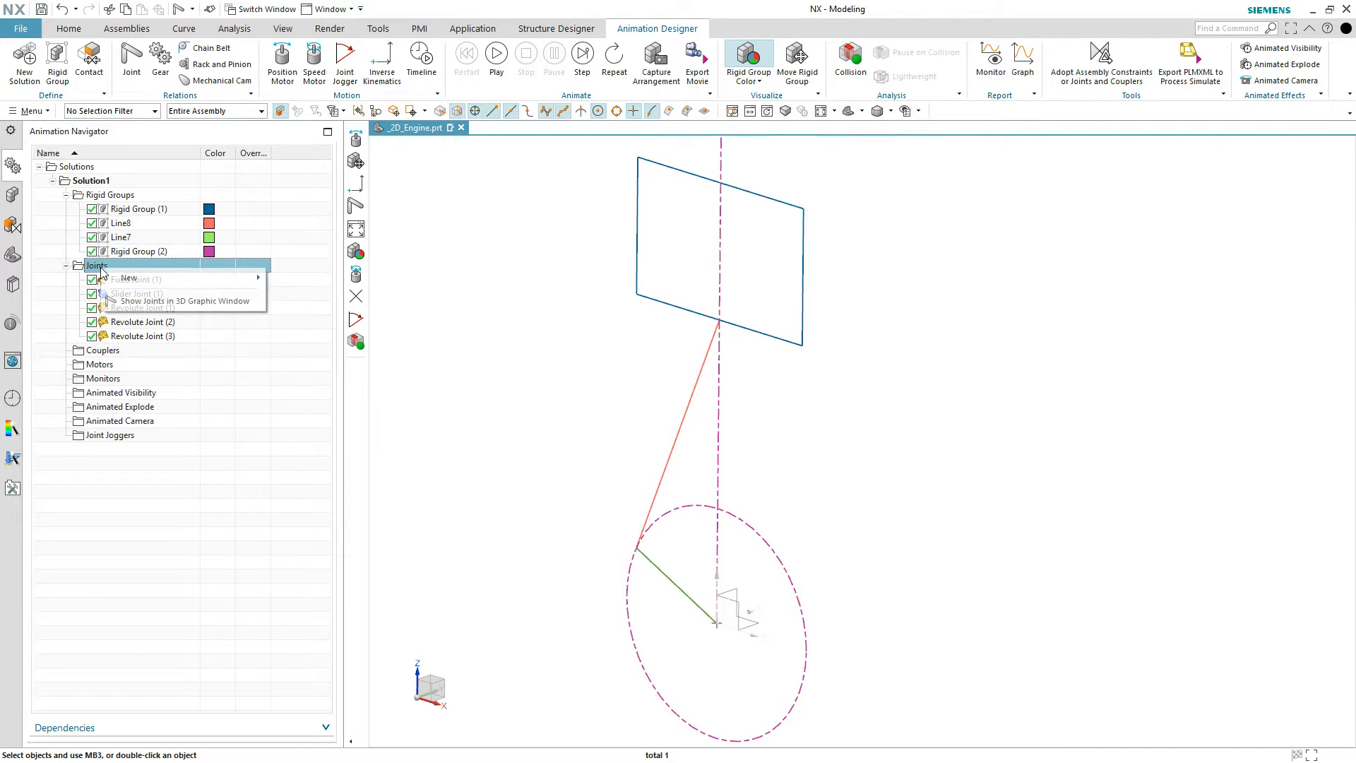
pyautogui.click(180, 301)
pyautogui.moveTo(432, 370)
pyautogui.mouseDown(button='middle')
pyautogui.moveTo(473, 351)
pyautogui.moveTo(500, 362)
pyautogui.mouseUp(button='middle')
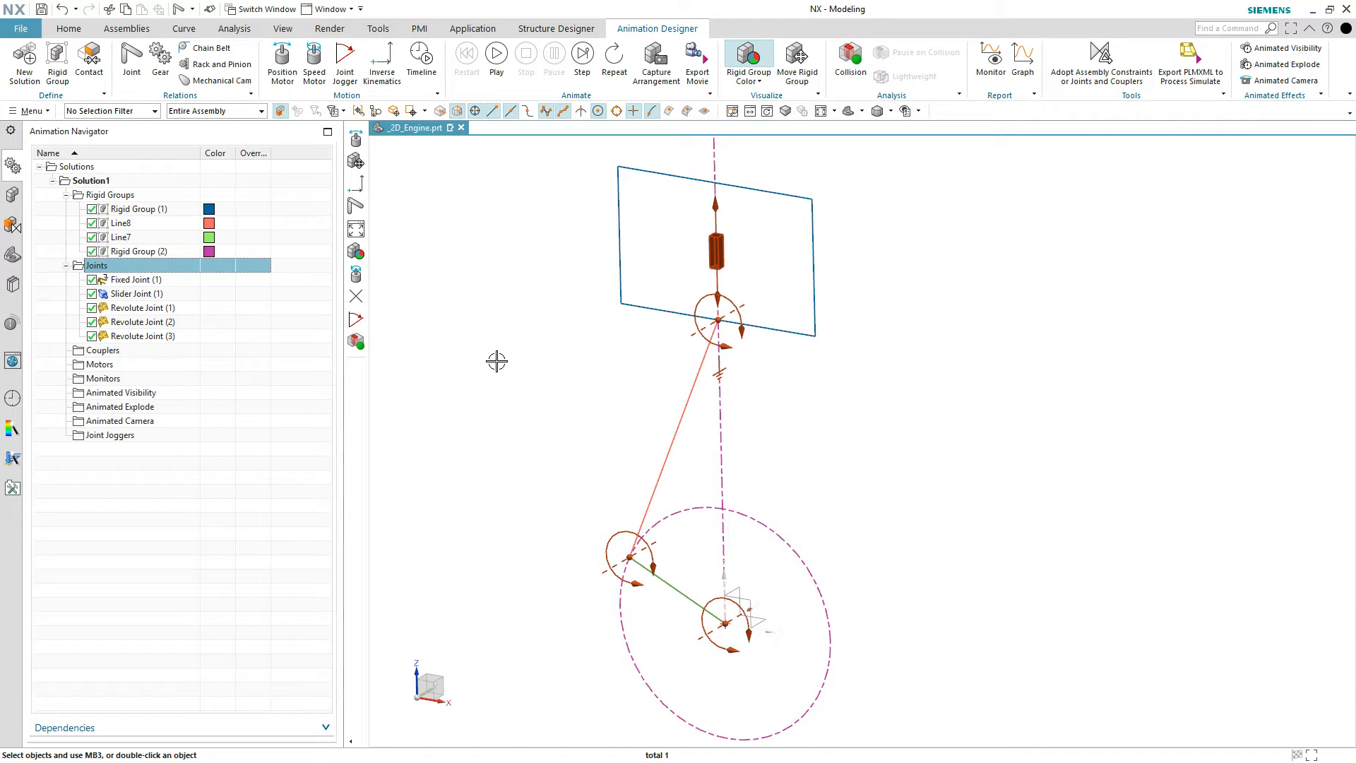
# Step: Test the mechanism by rotating the crank line with Move Rigid Group
pyautogui.click(798, 60)
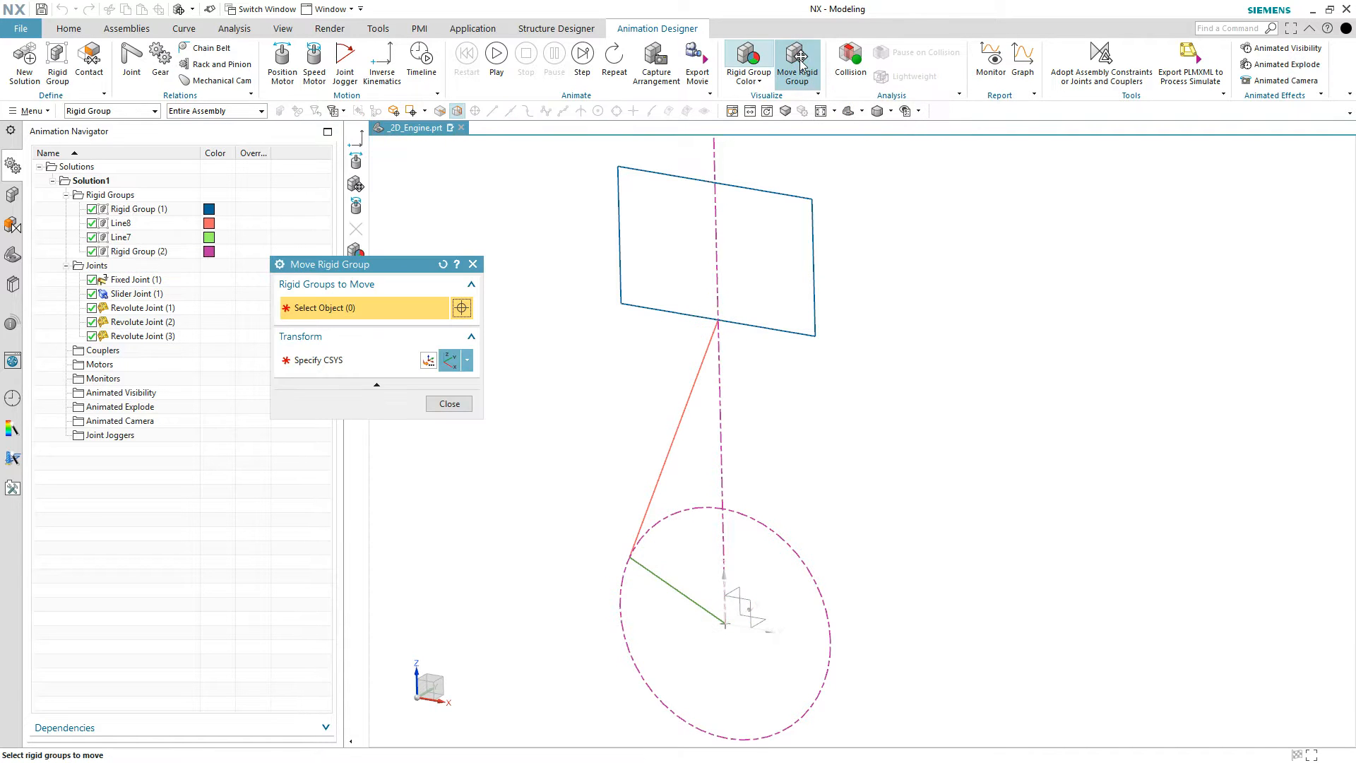
pyautogui.click(645, 573)
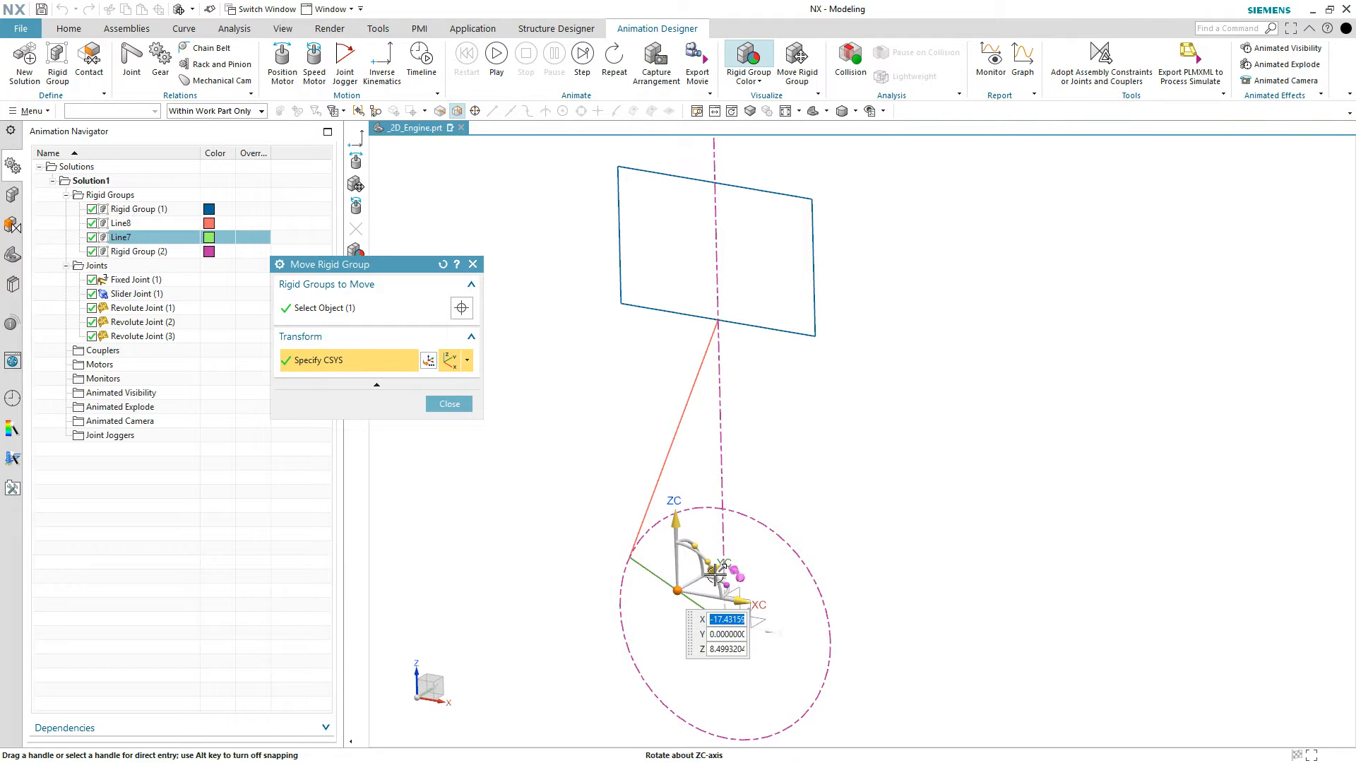
pyautogui.moveTo(706, 563); pyautogui.dragTo(743, 545)
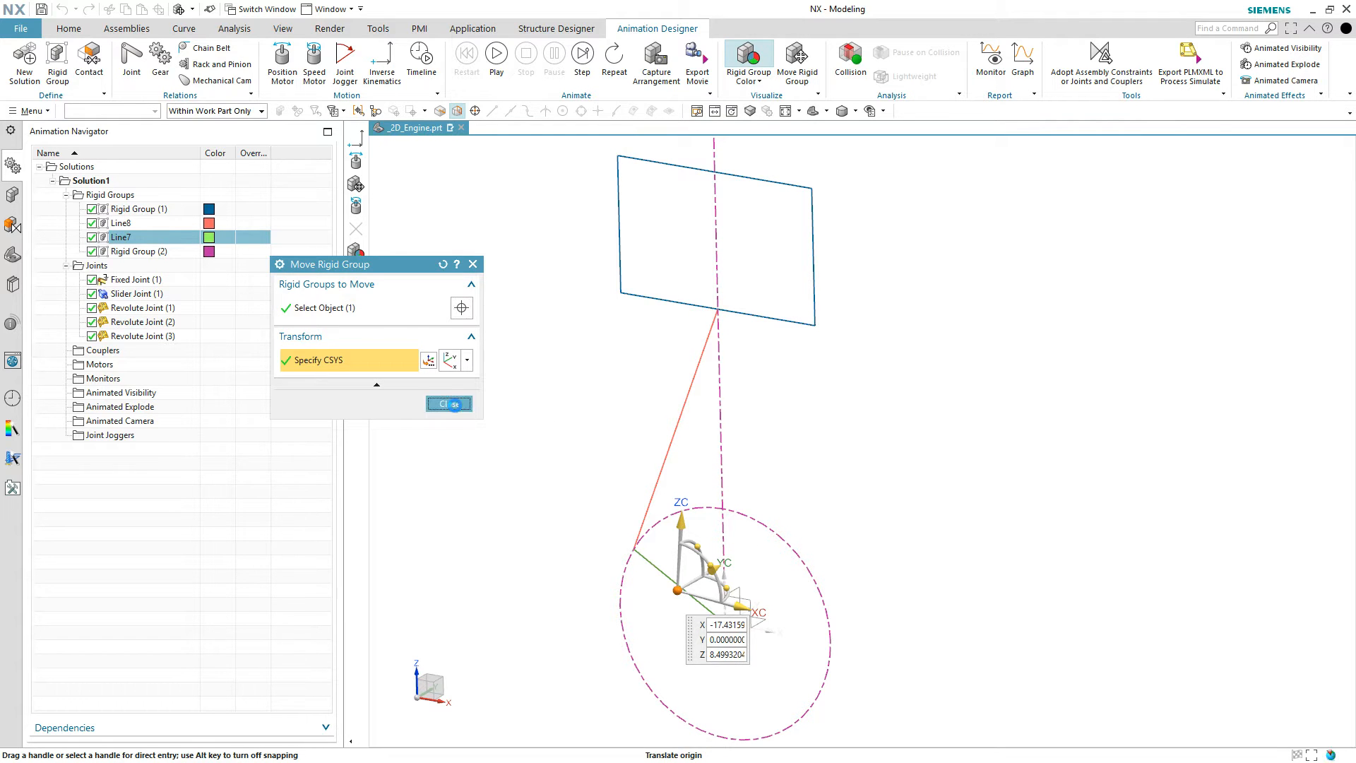
pyautogui.click(450, 404)
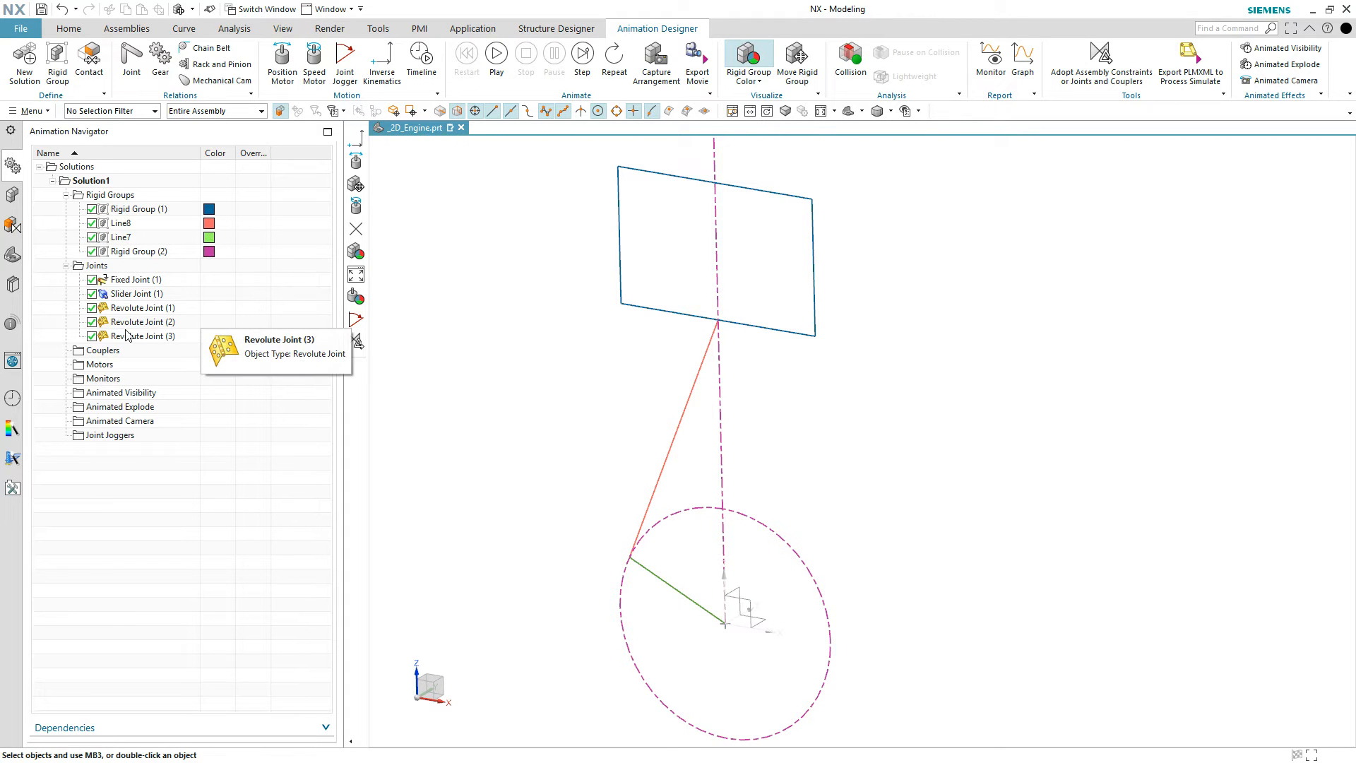
# Step: Add a speed motor of 100 °/s to the revolute joint at the circle's center
pyautogui.moveTo(485, 311); pyautogui.dragTo(464, 339, button='middle')
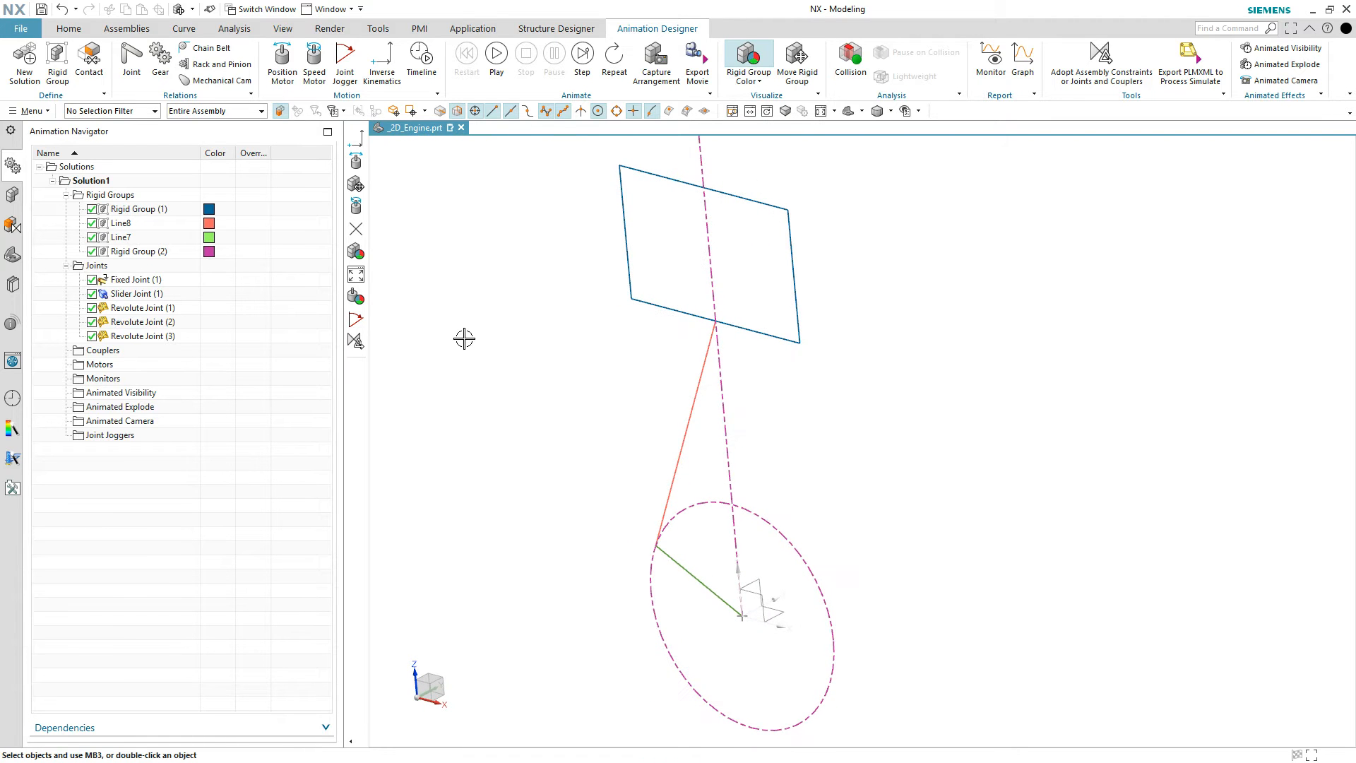
pyautogui.click(311, 62)
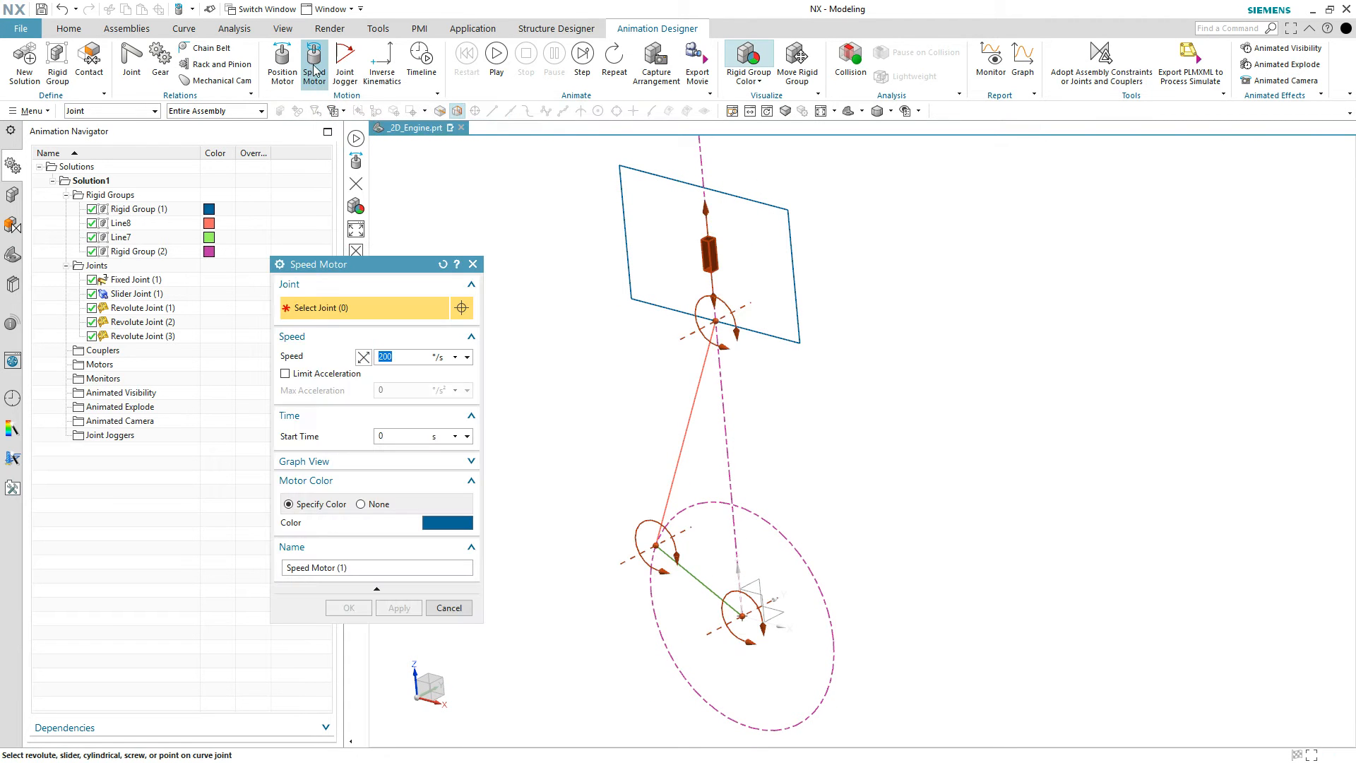
pyautogui.click(756, 614)
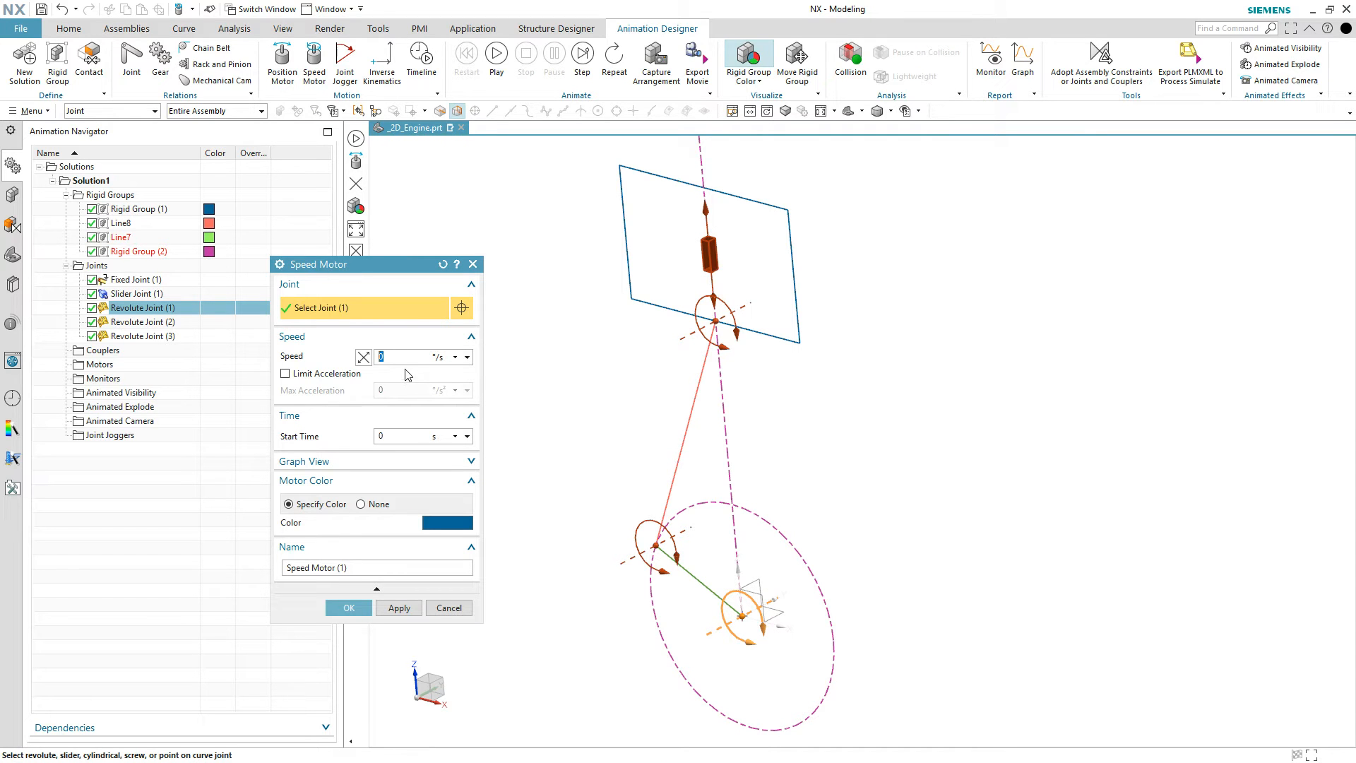
pyautogui.write('100')
pyautogui.press('Return')
pyautogui.click(355, 608)
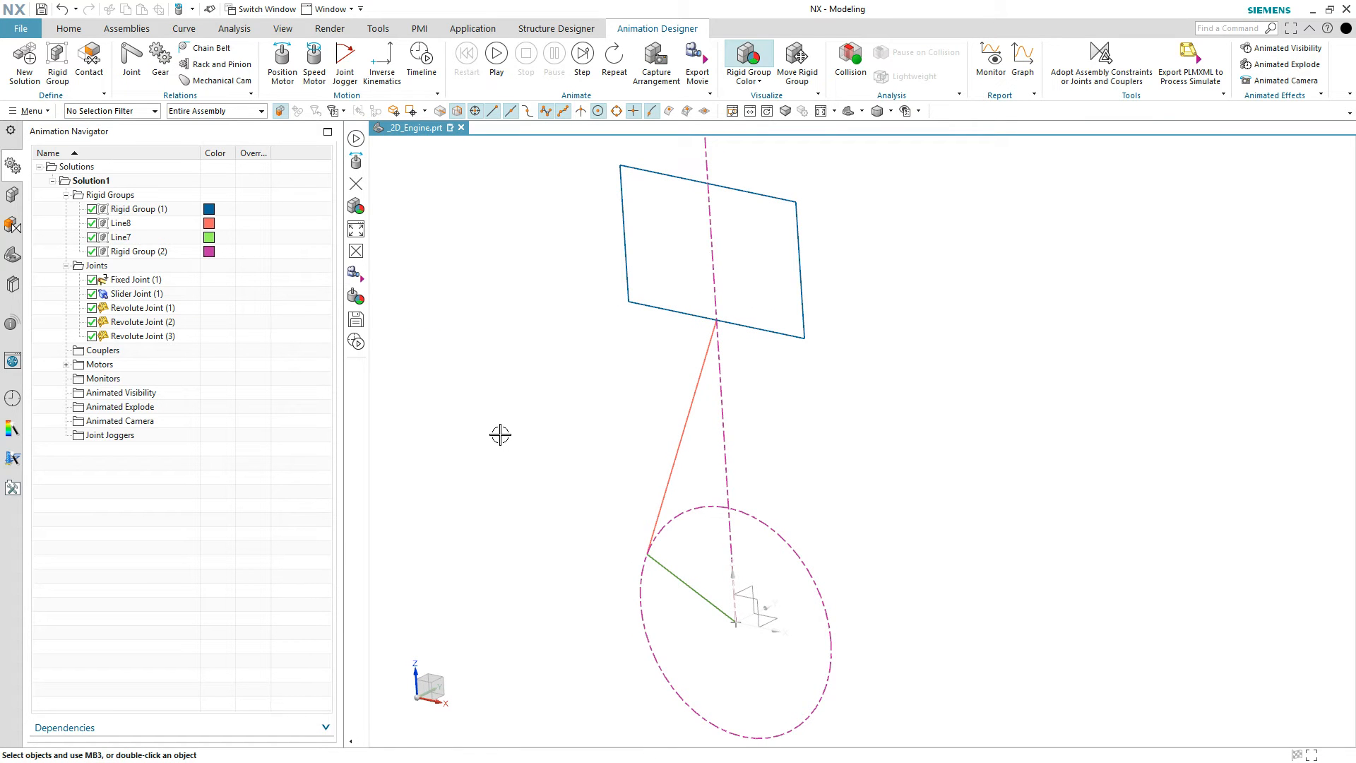
# Step: Play the animation of the engine mechanism, then stop it
pyautogui.click(497, 55)
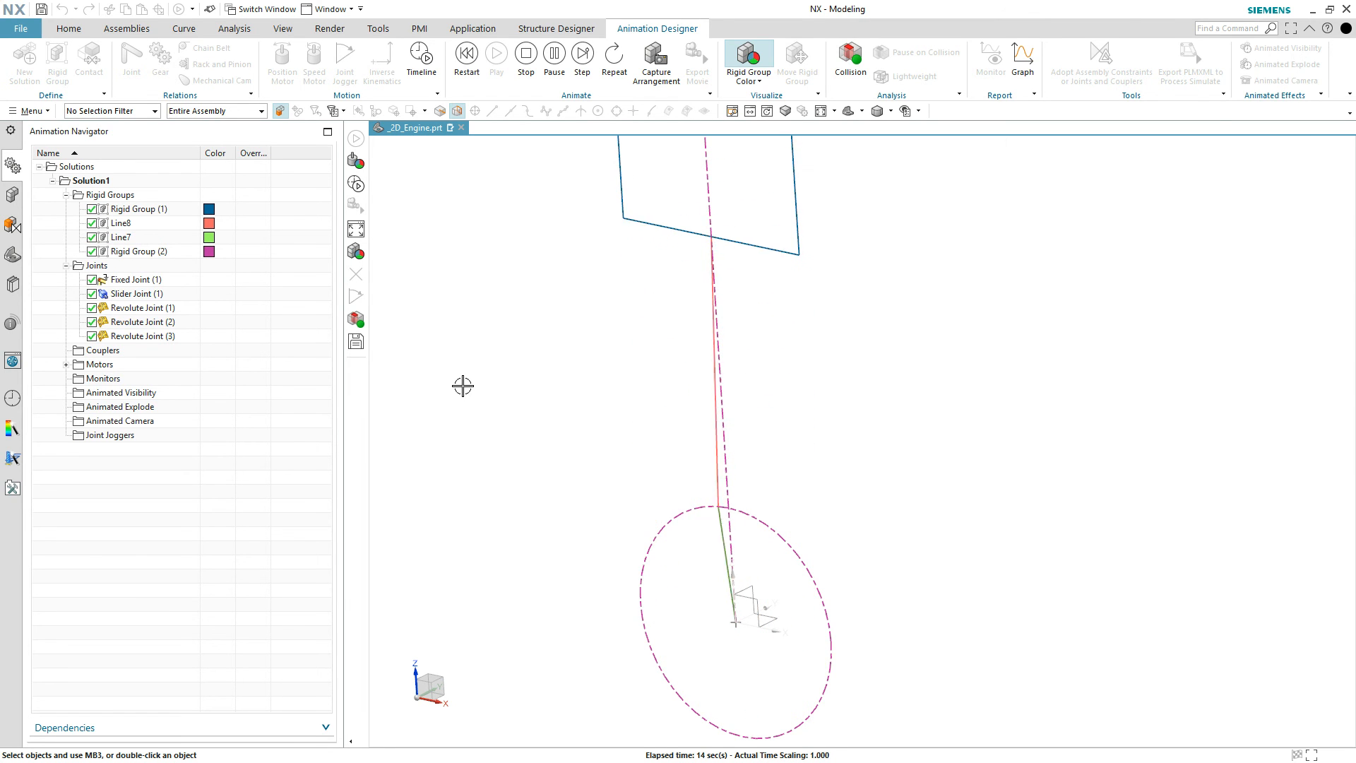
pyautogui.click(526, 54)
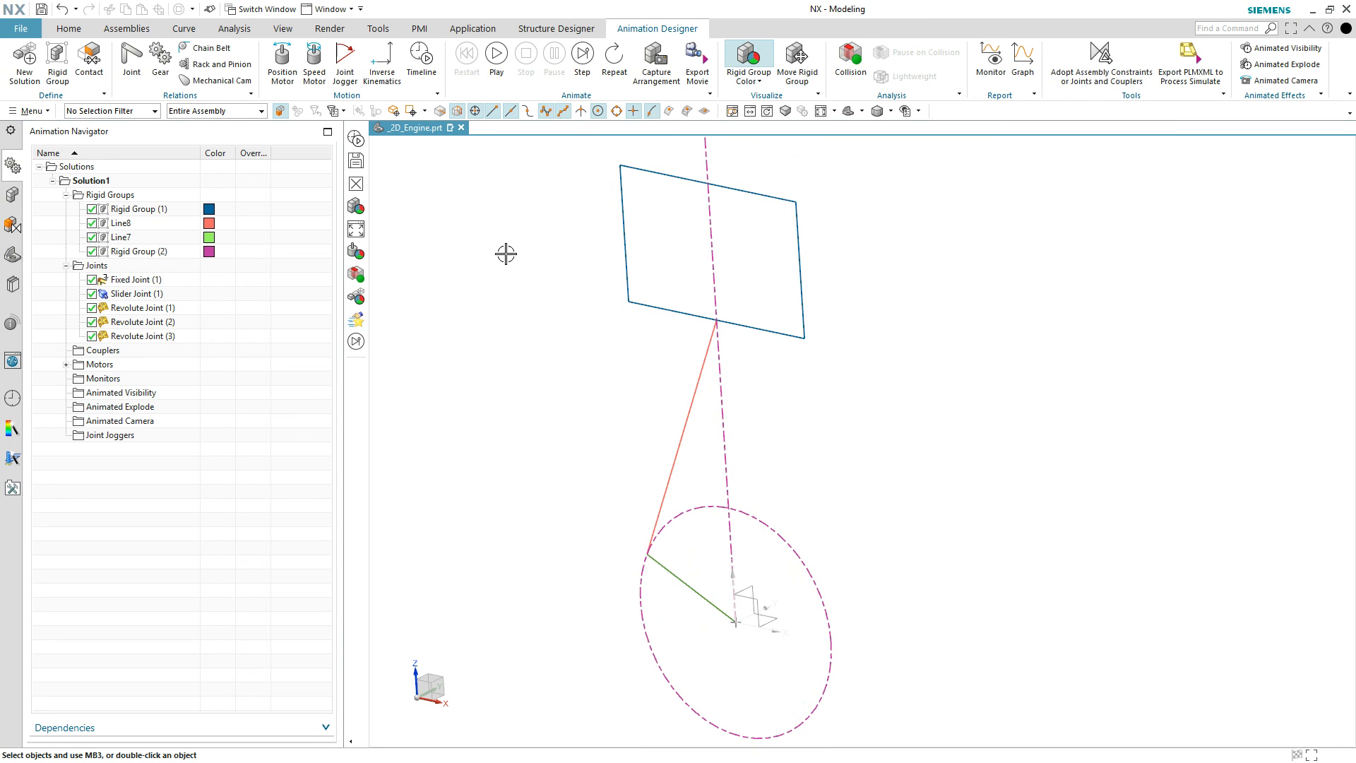